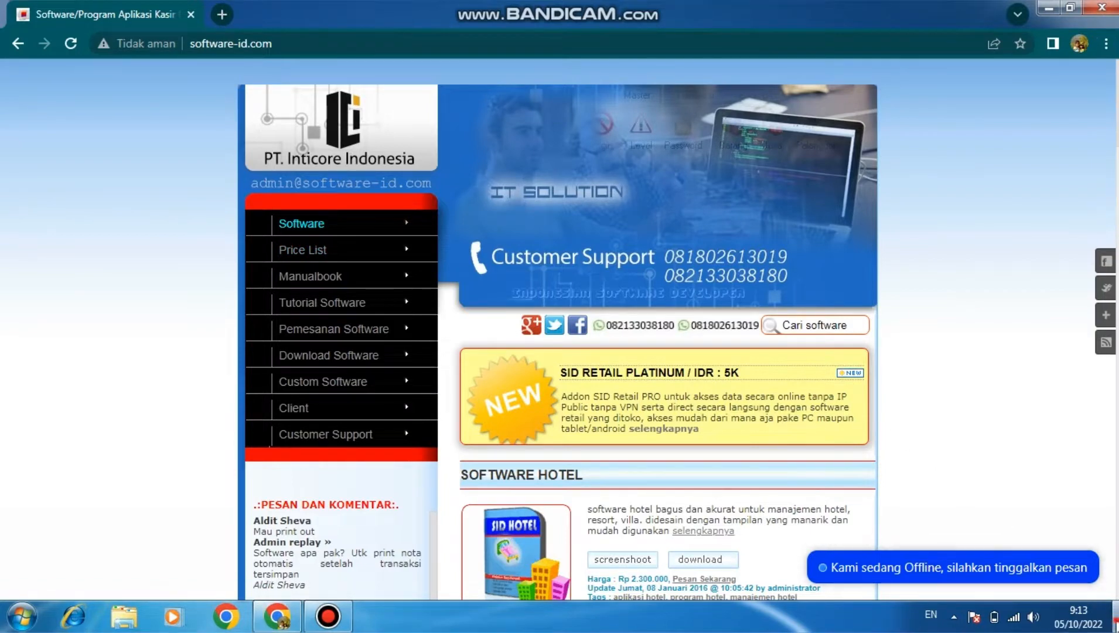
Step: Show the desktop, log in to SID Retail PRO as MASTER, and close the startup warning and reminder windows
click(1115, 621)
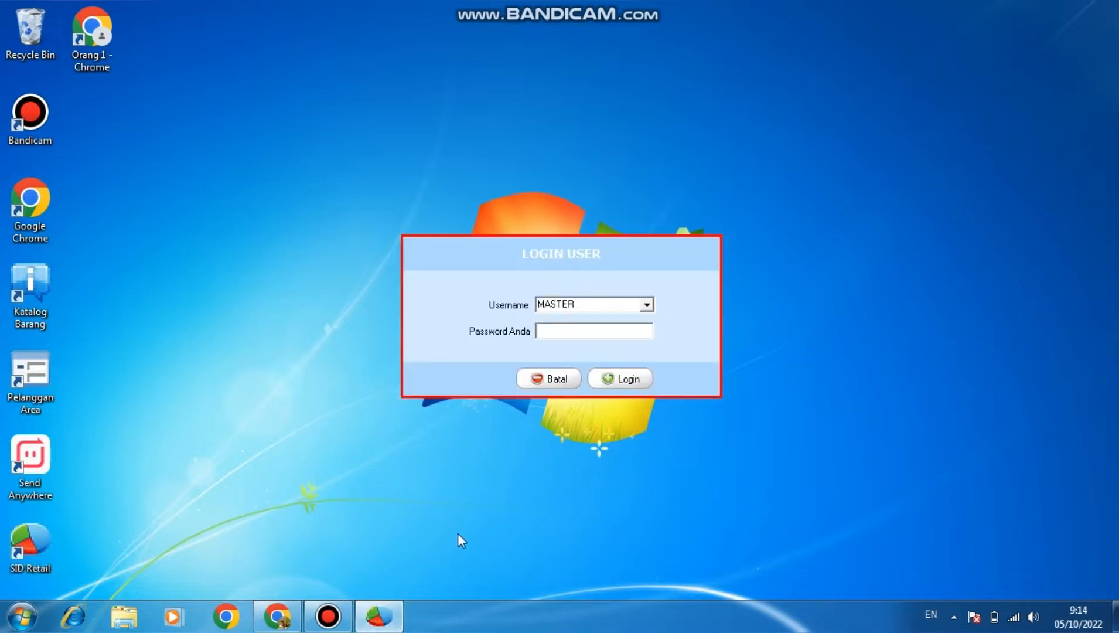
click(631, 378)
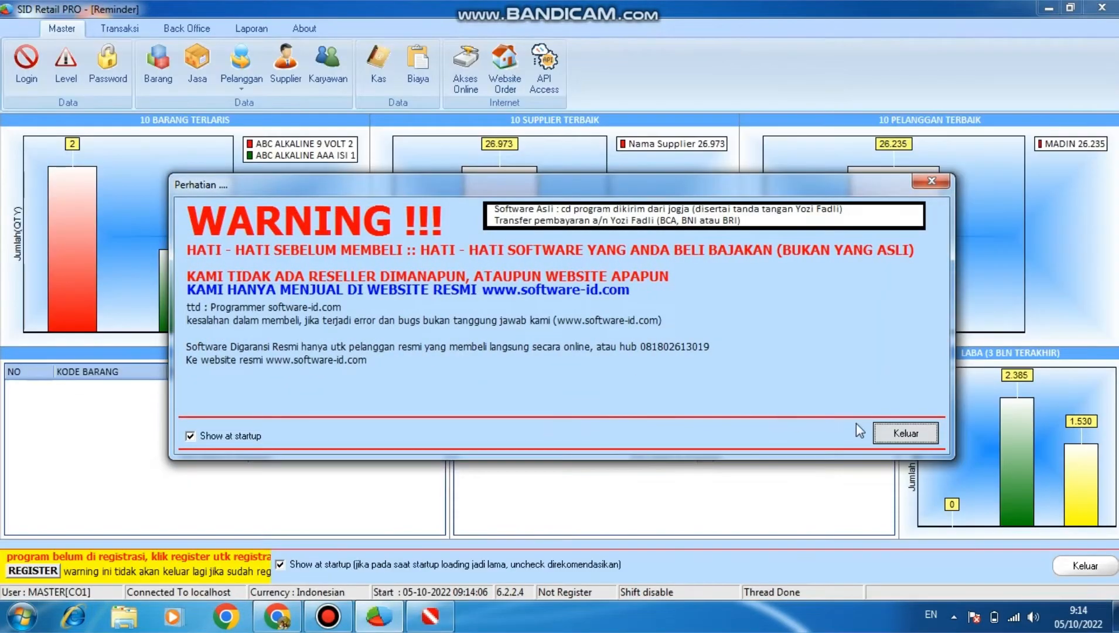
click(896, 435)
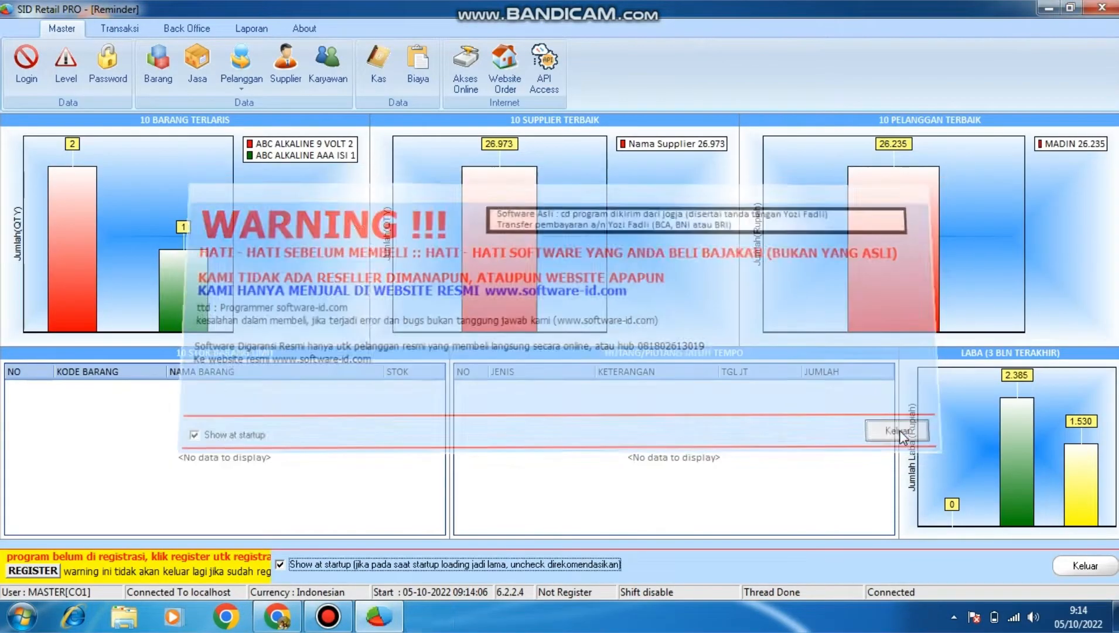
click(1081, 566)
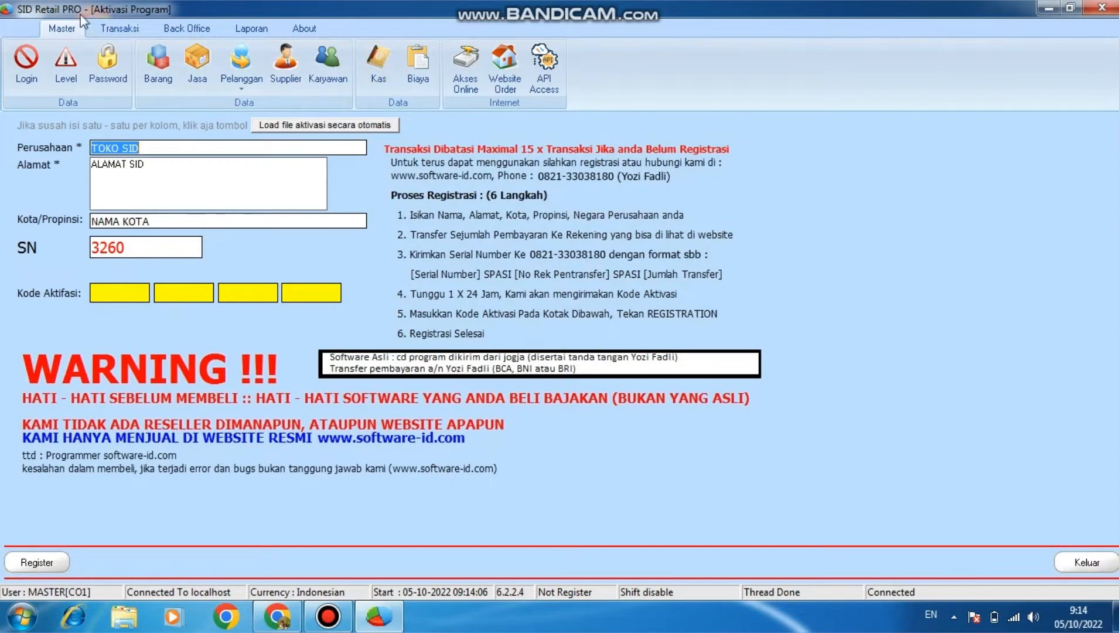
Step: View the tax feature settings (Pengaturan Fitur Pajak) and close them without changing anything
click(180, 27)
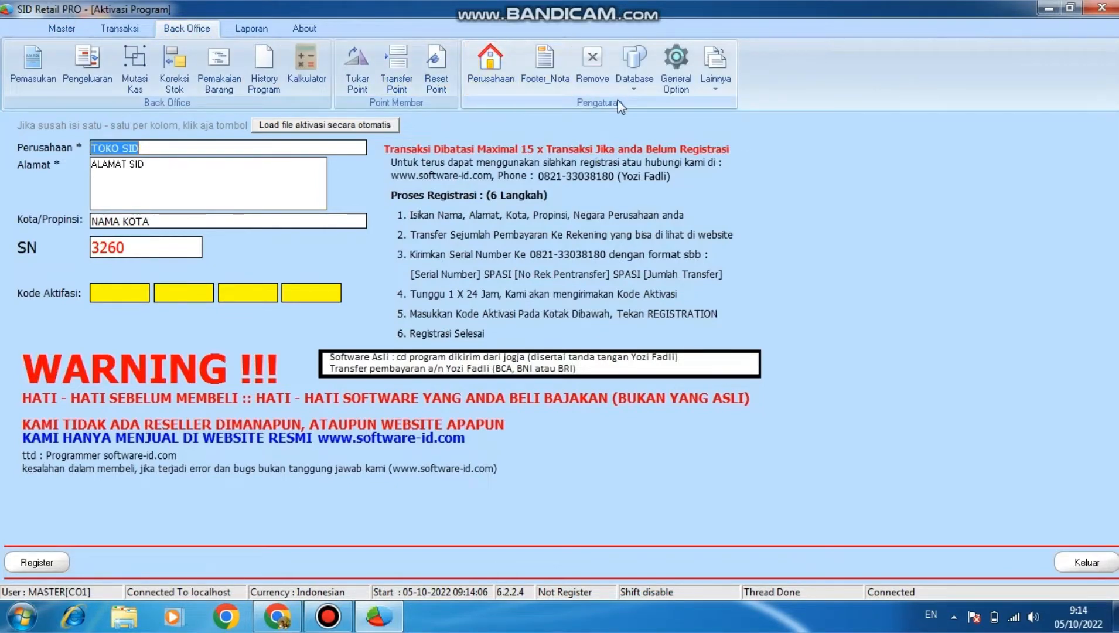
click(719, 90)
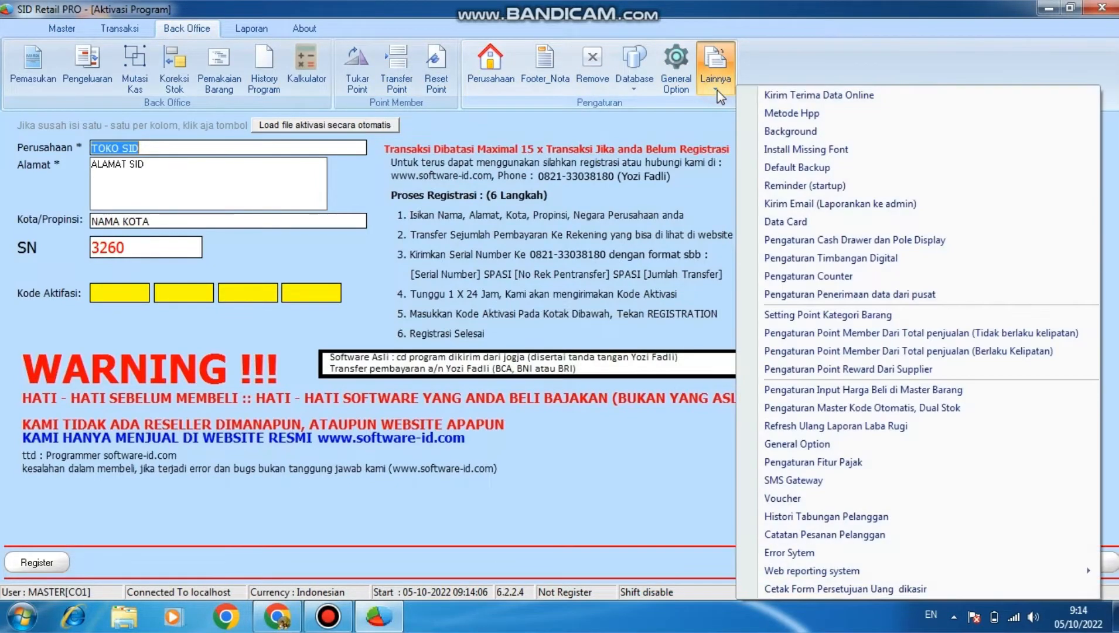
click(816, 463)
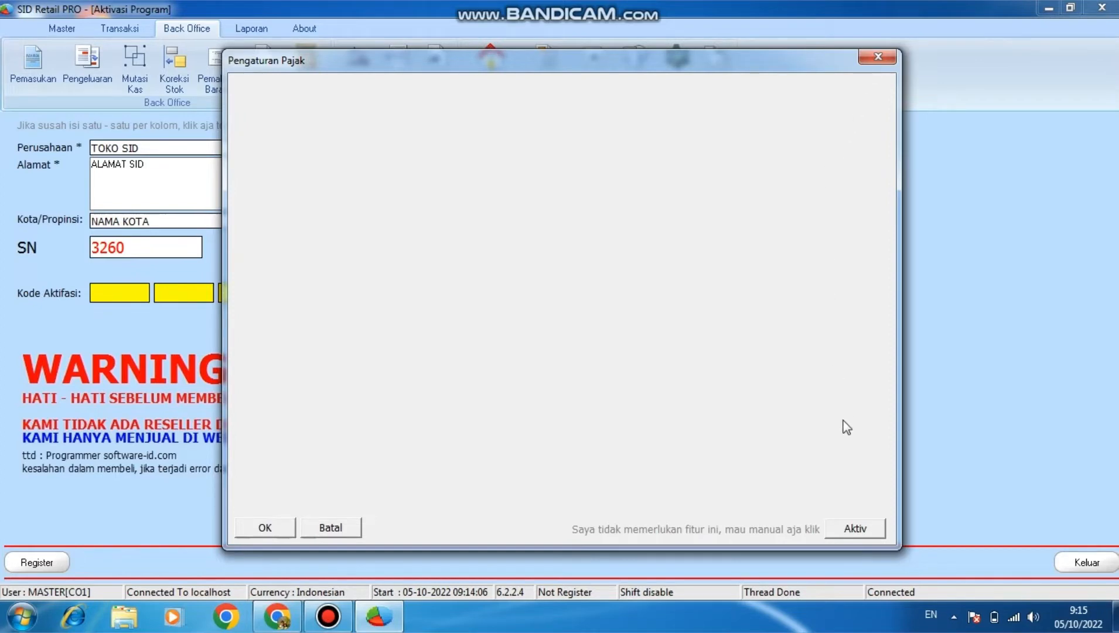
click(881, 57)
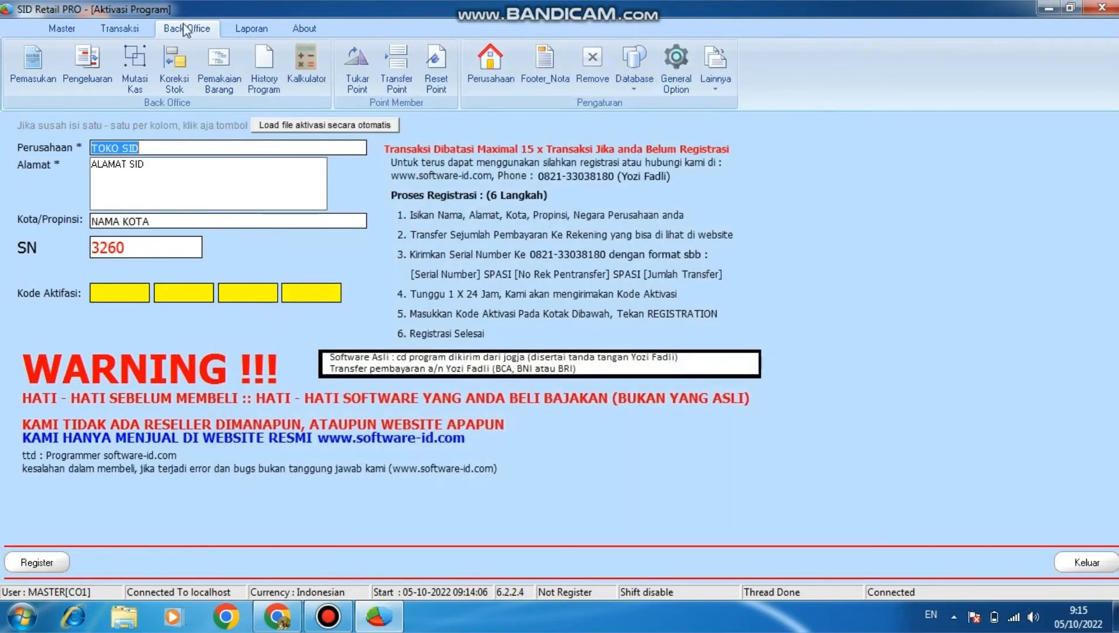
Step: Start a new store sale (Penjualan Toko) with one ABC ALKALINE 9 VOLT and close it without saving
click(119, 27)
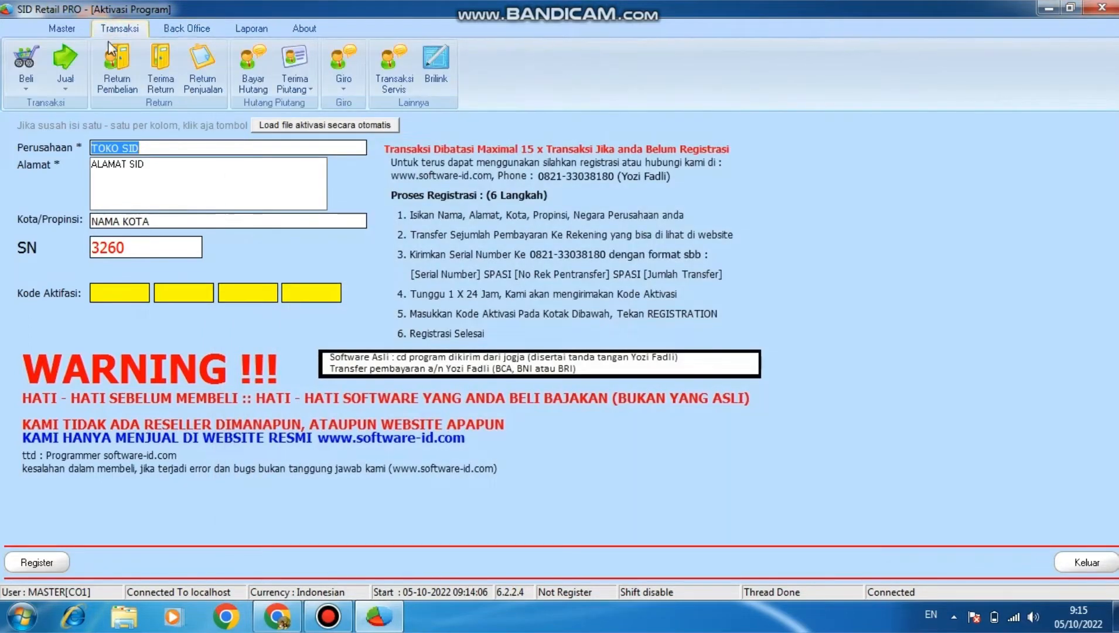
click(63, 94)
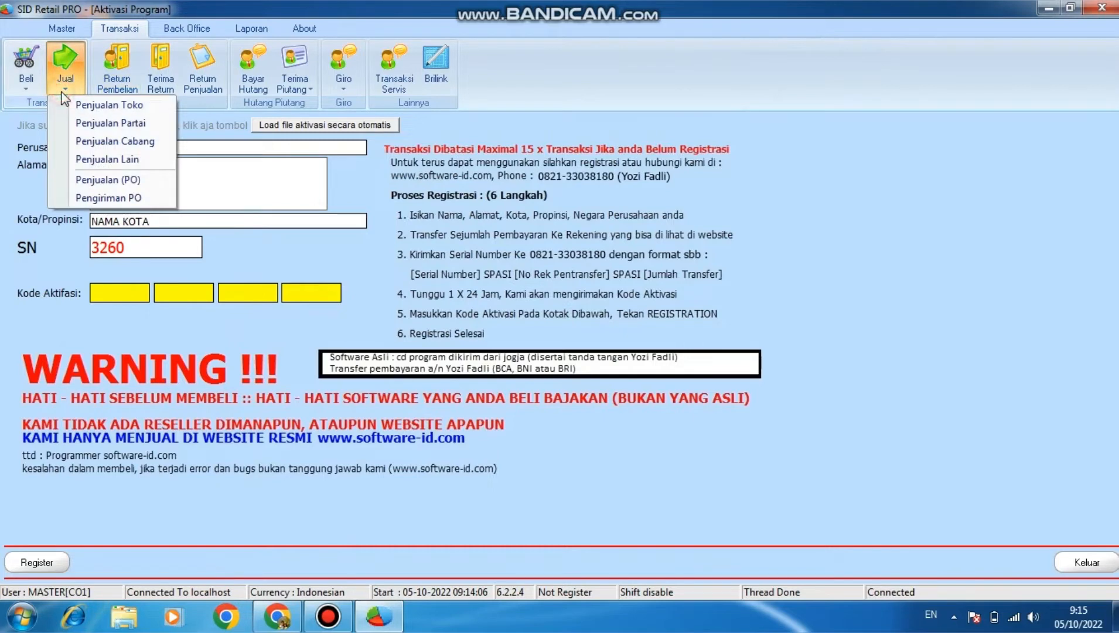
click(91, 110)
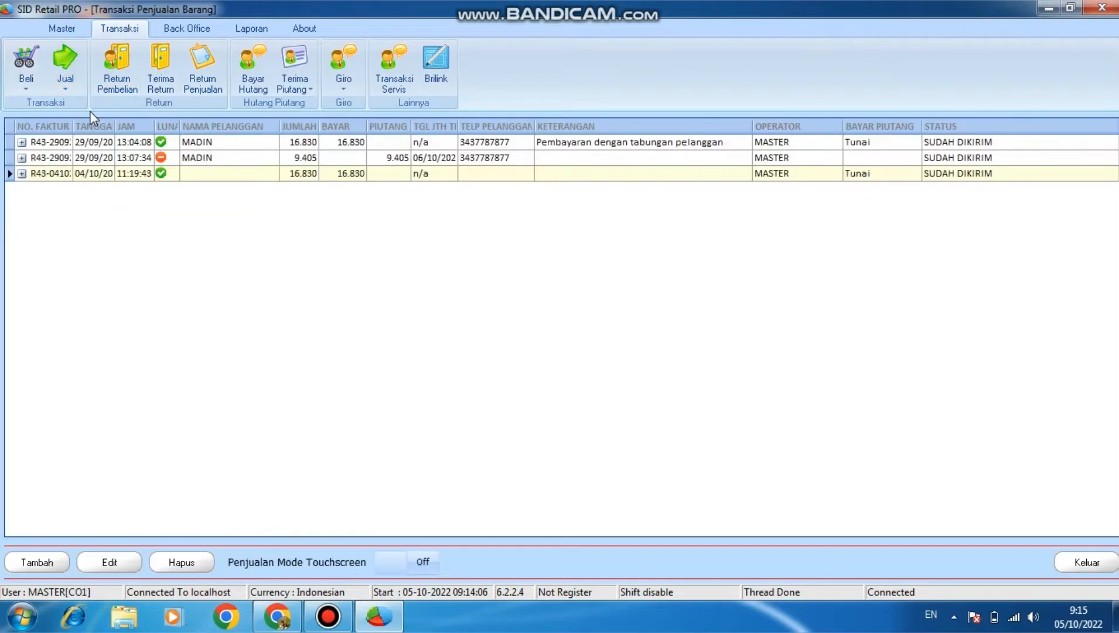
click(36, 566)
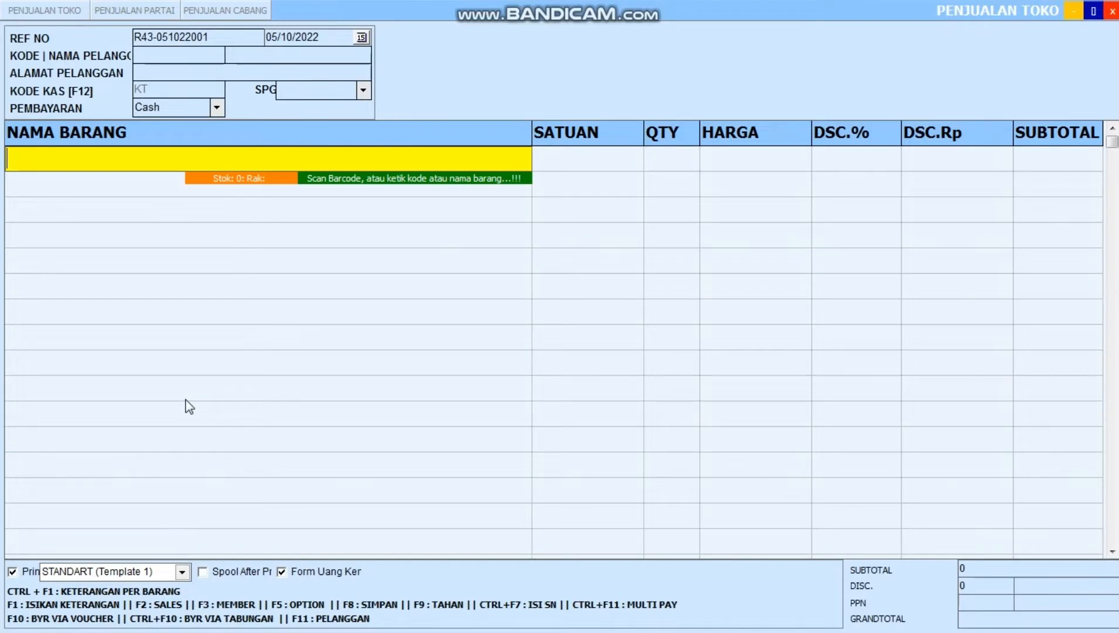
key(Return)
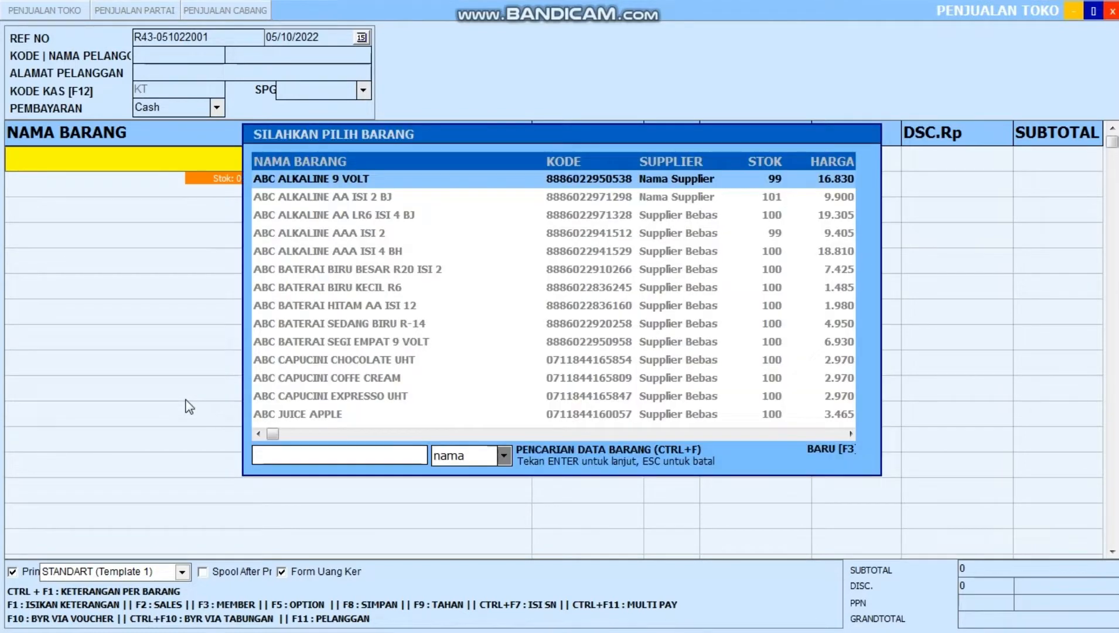
double_click(365, 183)
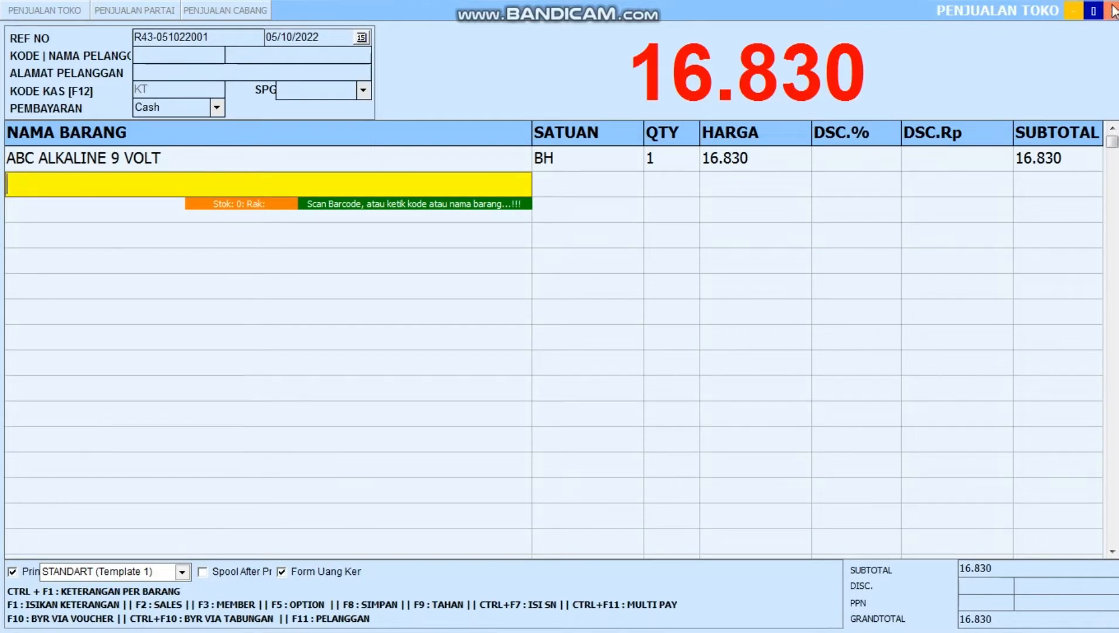
click(1112, 11)
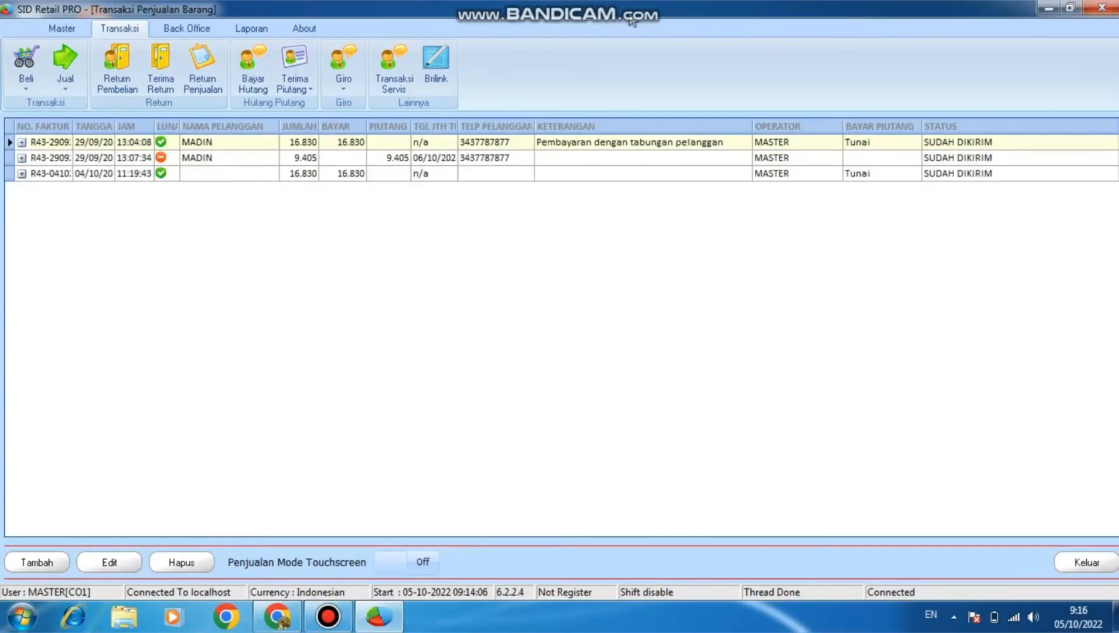
Step: Activate the tax feature in the tax settings (Pengaturan Fitur Pajak)
click(186, 27)
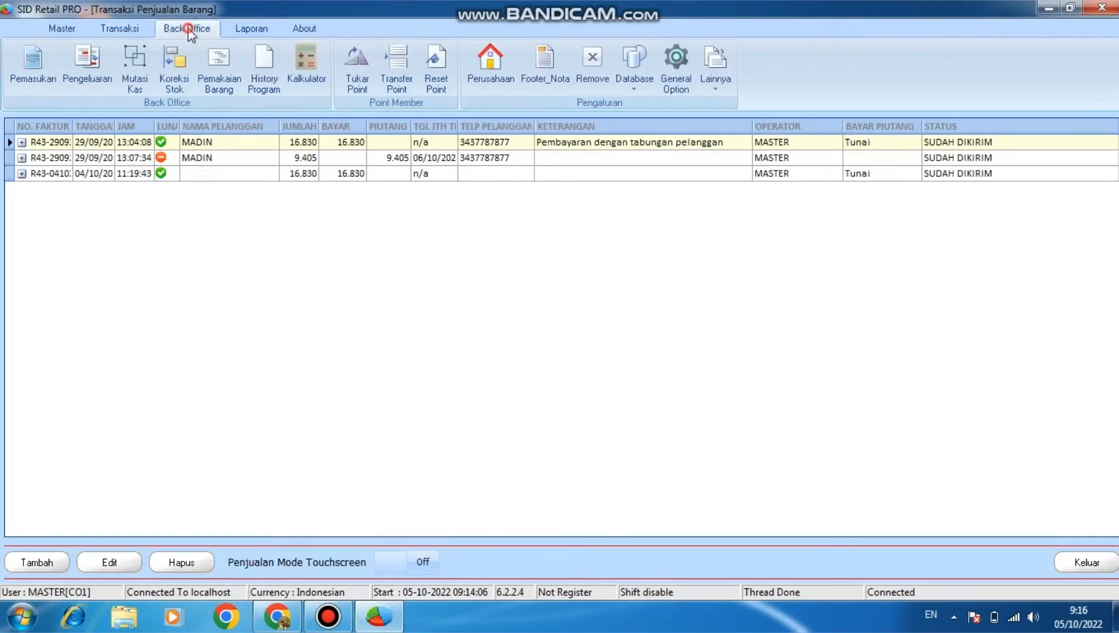
click(714, 87)
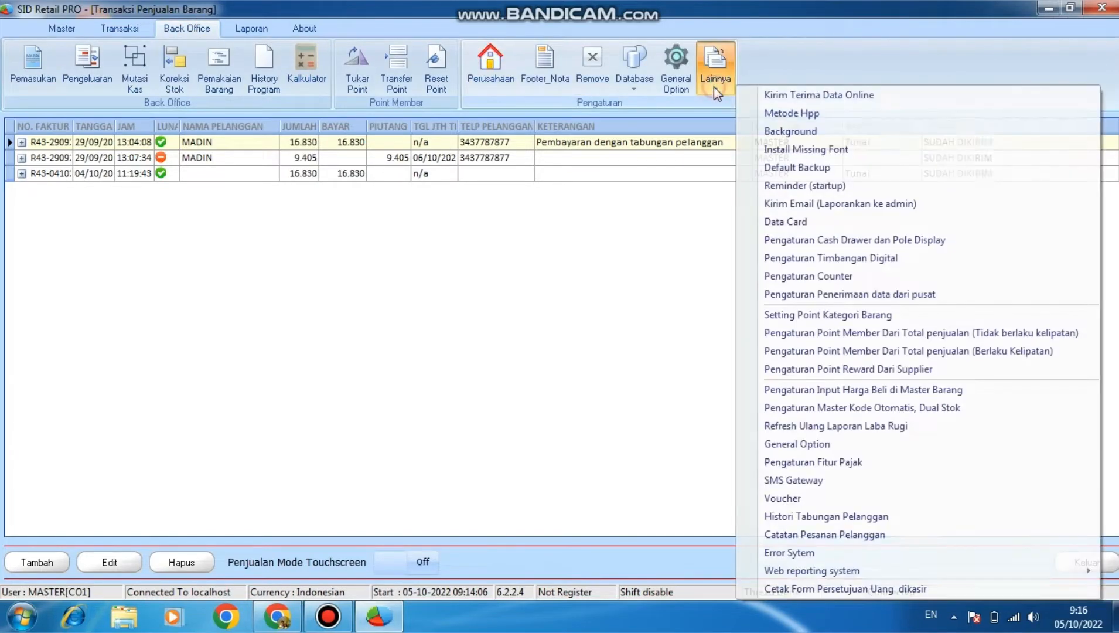
click(796, 462)
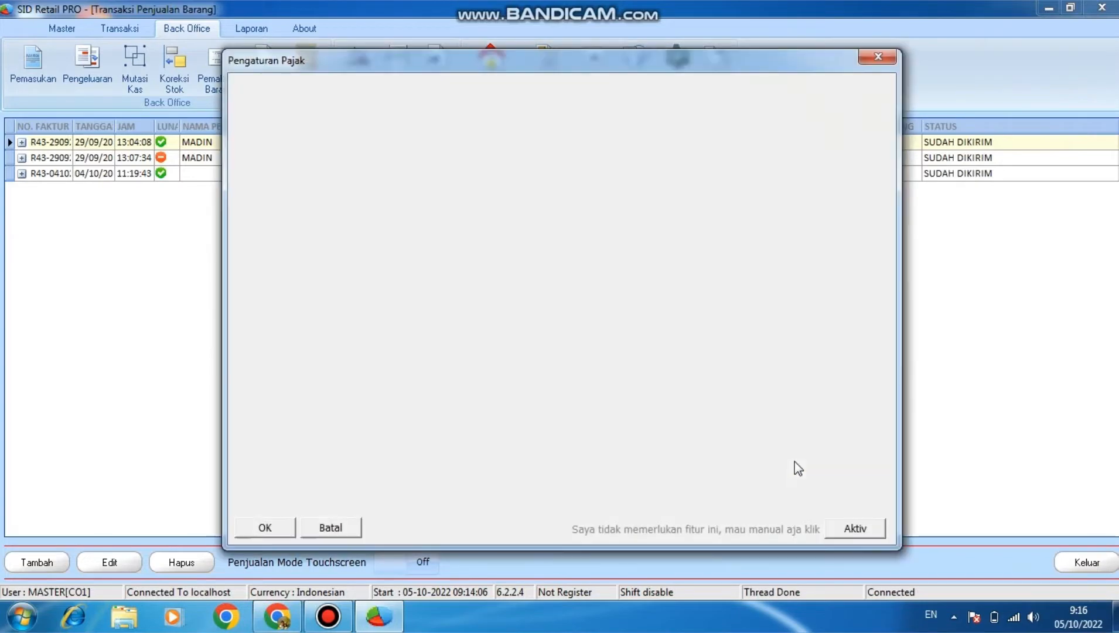
click(856, 530)
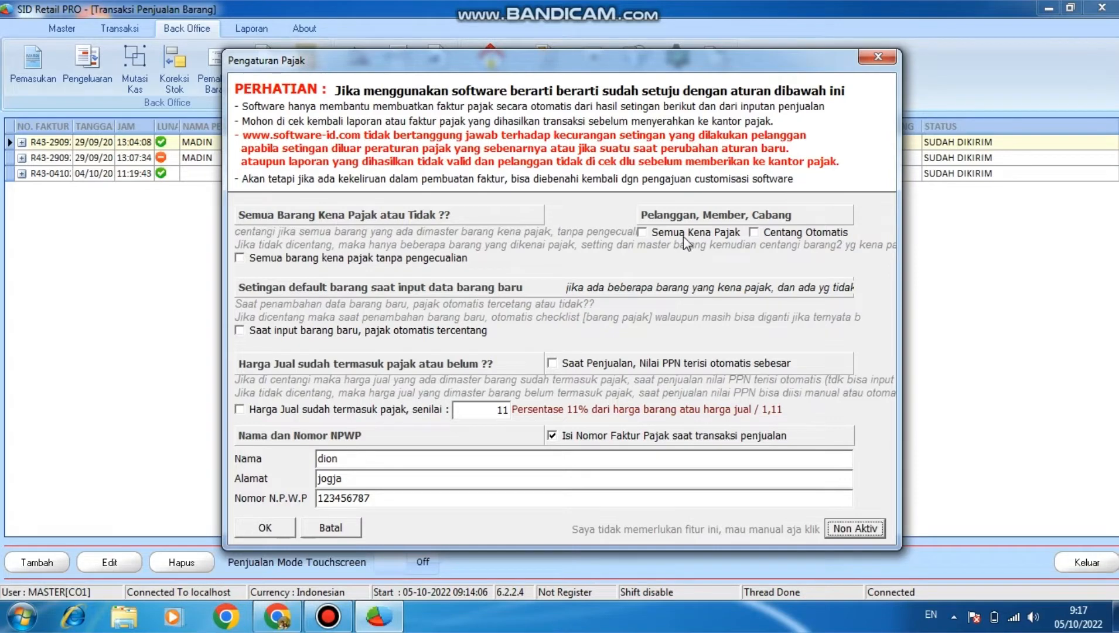
Step: Try the tax options for all customers (Semua Kena Pajak) and for all items without exception, switching each off again
click(643, 233)
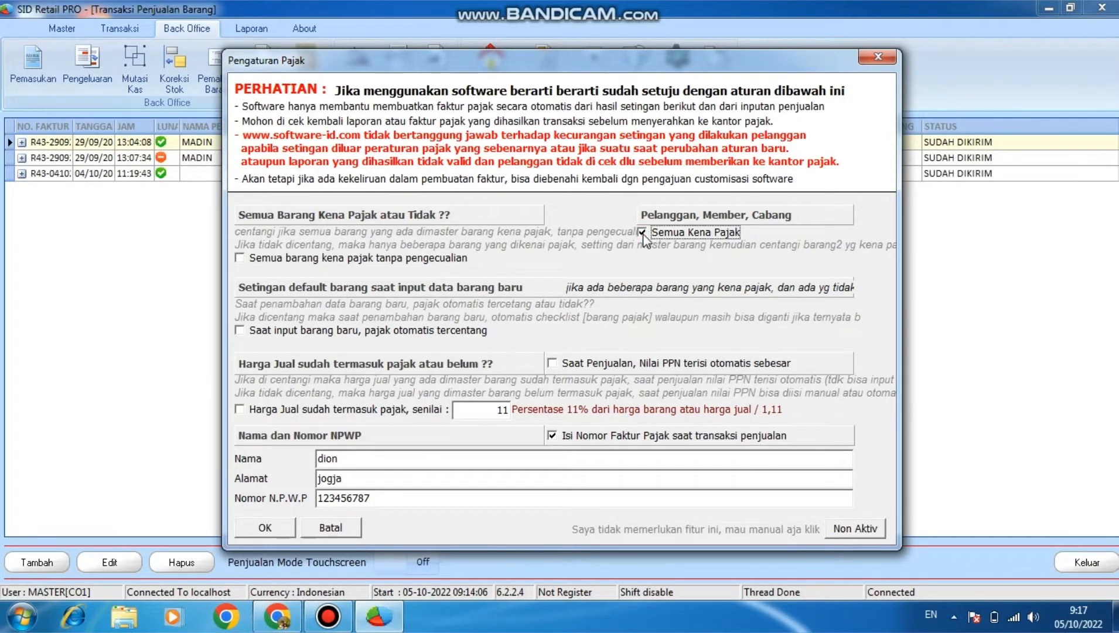
click(643, 233)
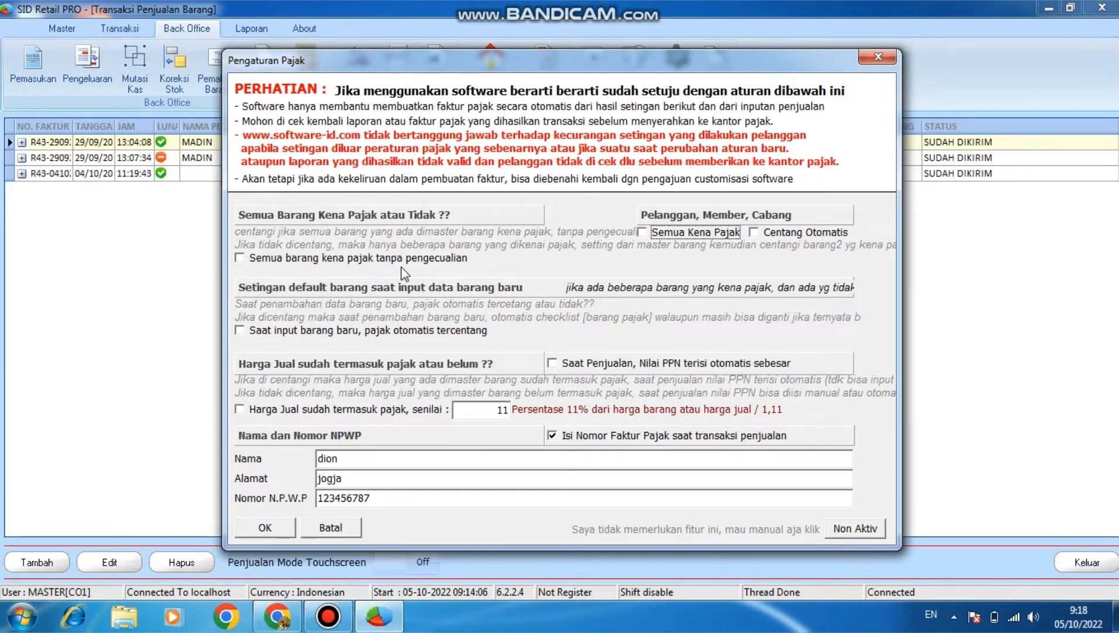
click(240, 258)
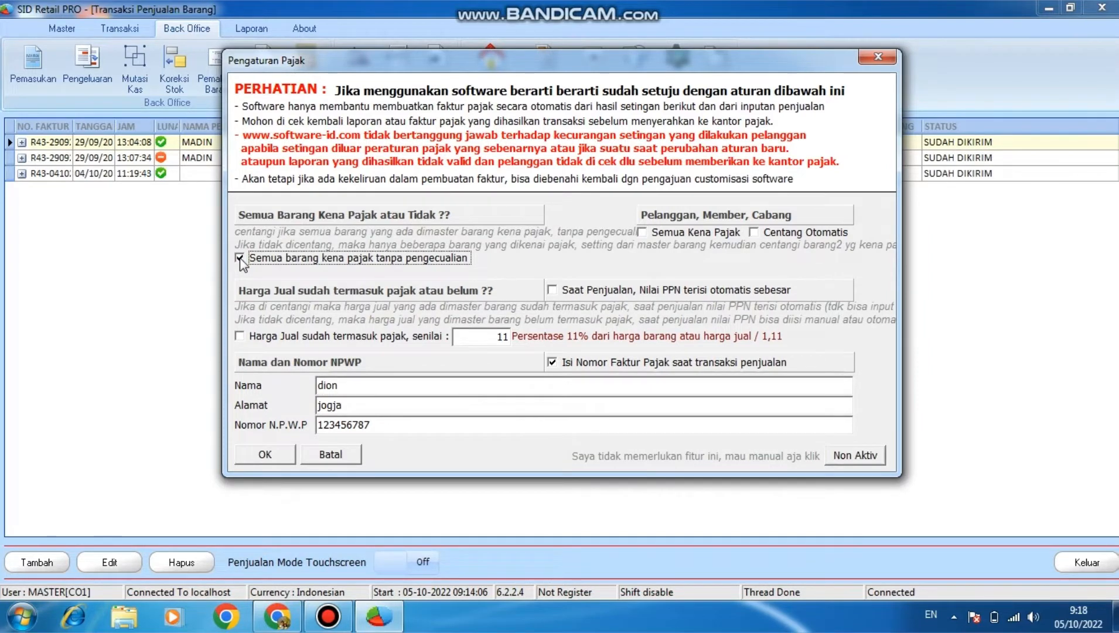
click(240, 258)
click(239, 259)
click(240, 258)
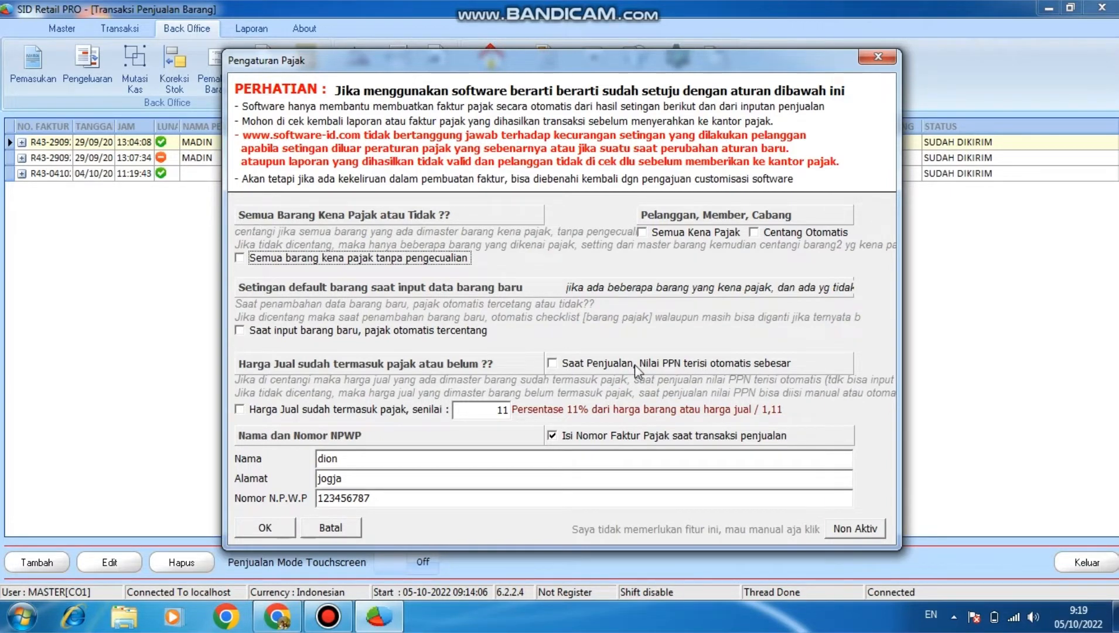
Step: Try automatic PPN filling on sales and the tax-inclusive selling price option, switching each off again
click(552, 363)
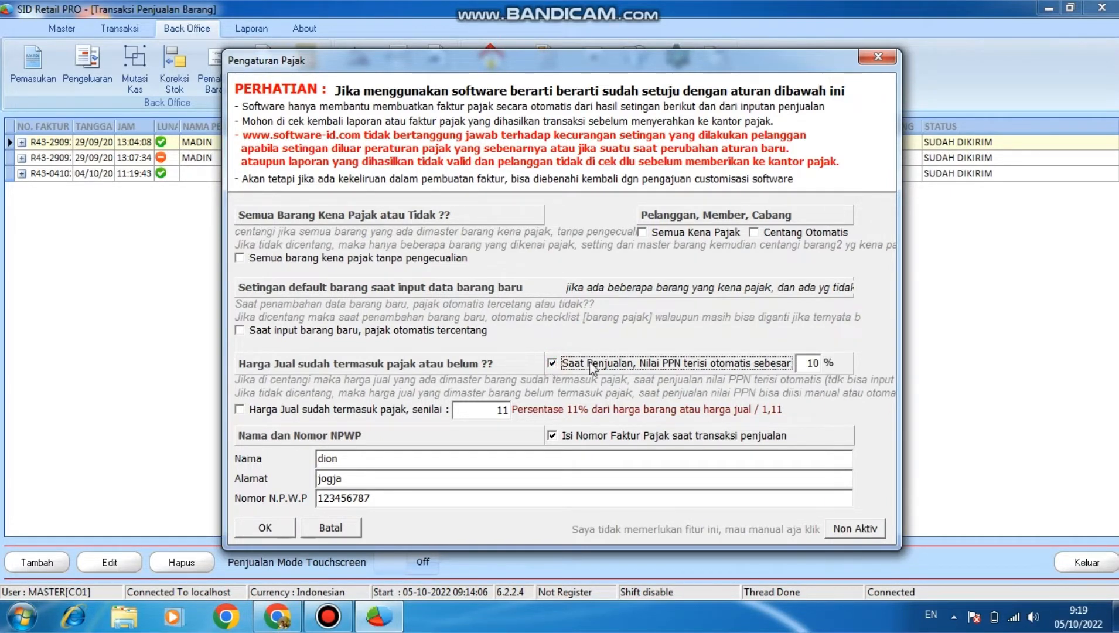
click(560, 363)
click(238, 410)
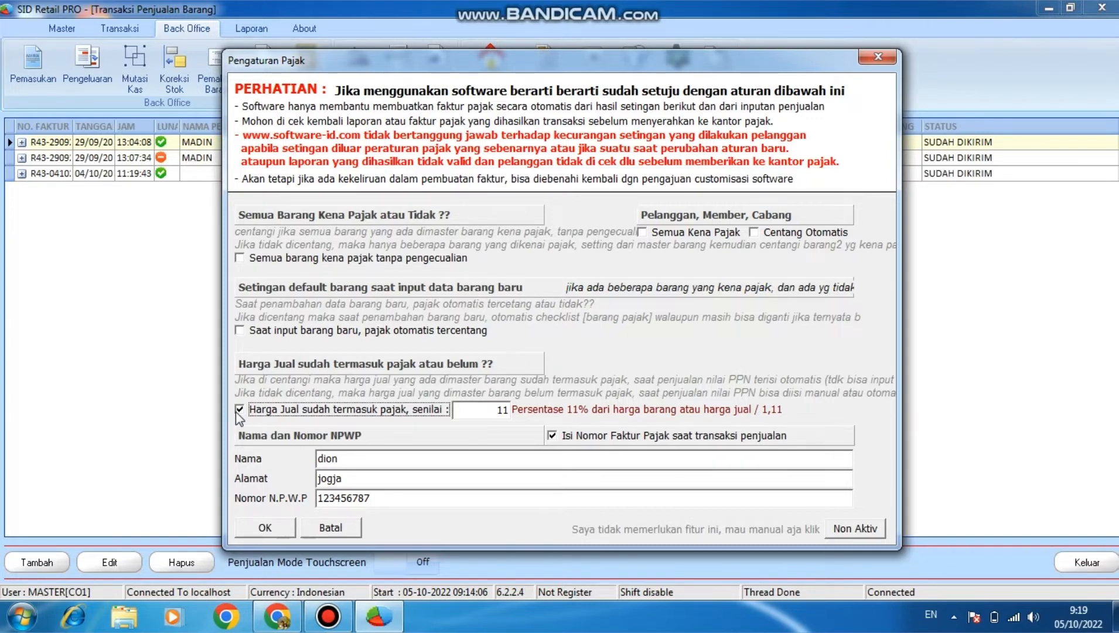
click(237, 411)
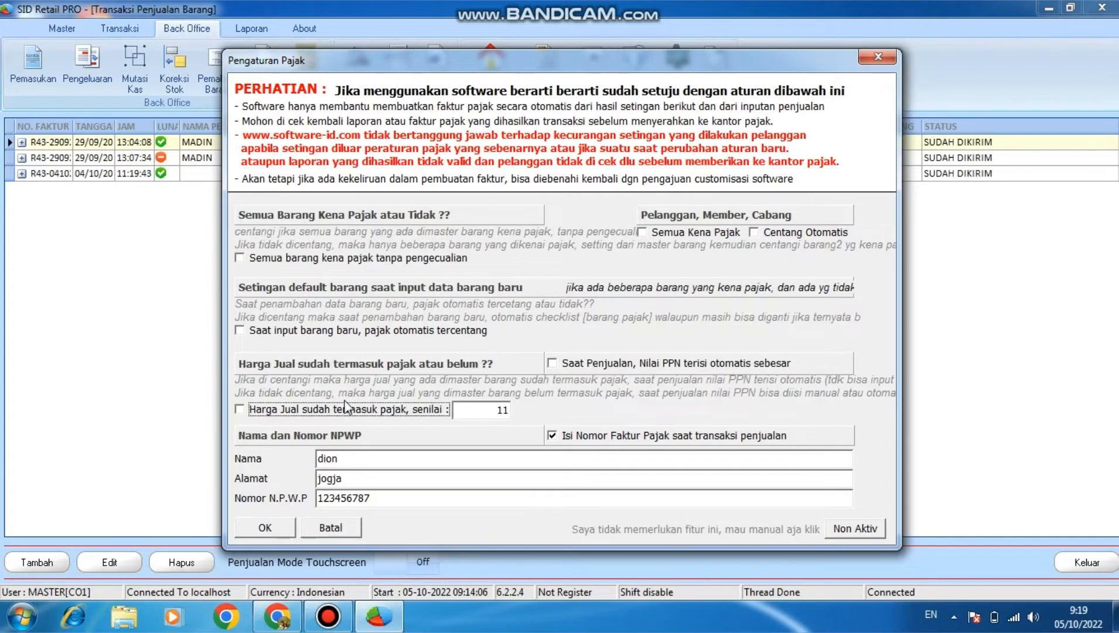
Step: Enable tax-inclusive selling prices at 11% and automatic tax marking for newly entered items
click(240, 410)
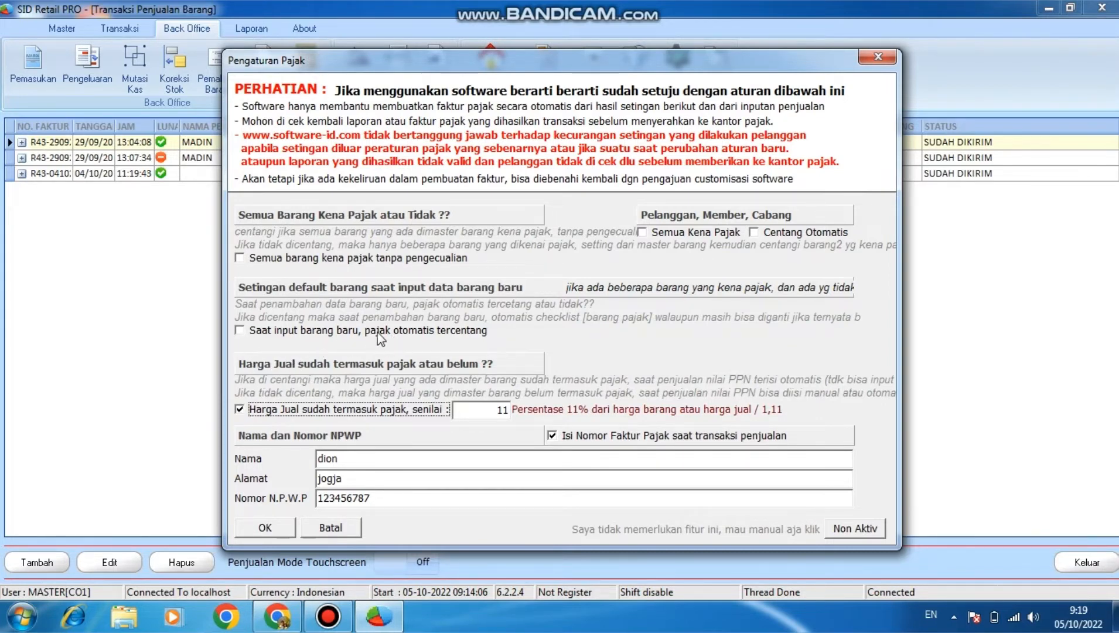
click(240, 331)
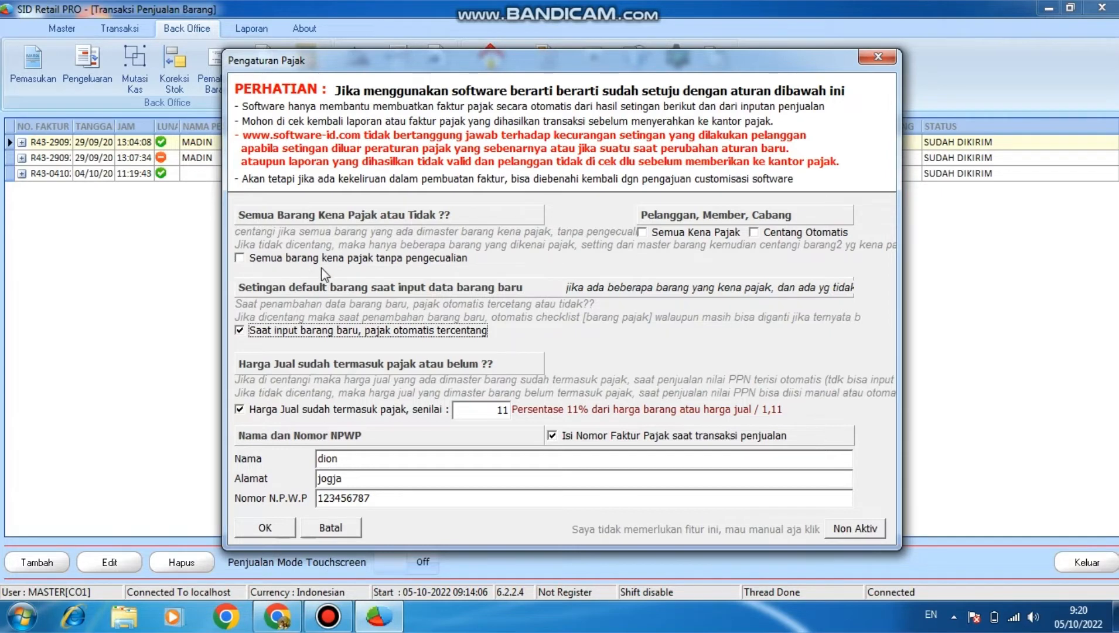
Step: Make all items taxable without exception, save the tax settings and acknowledge the message
click(240, 259)
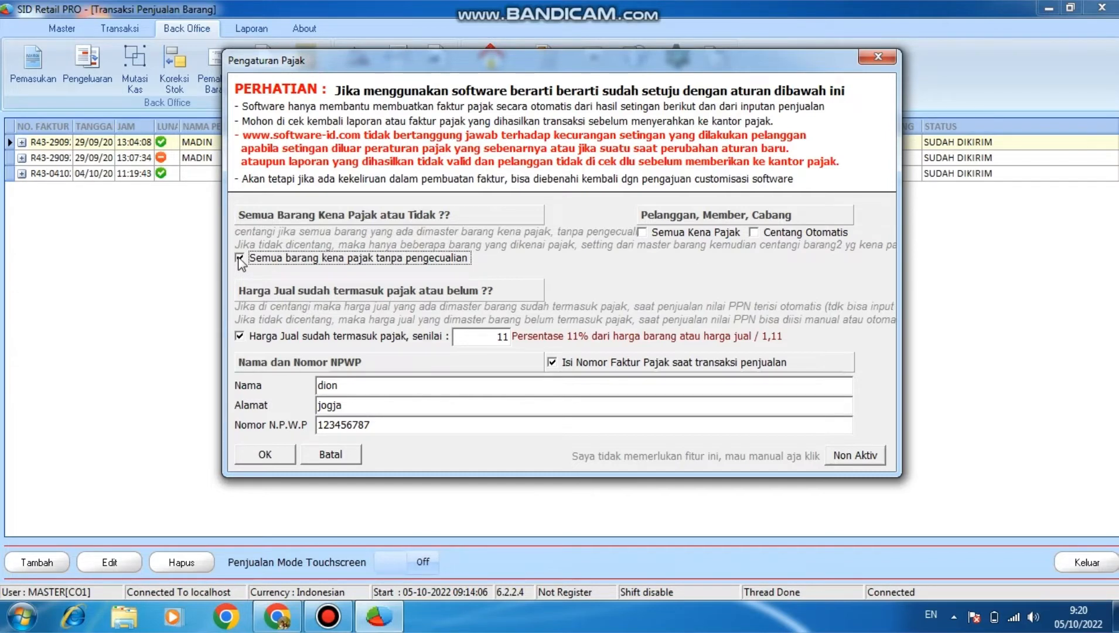
click(239, 258)
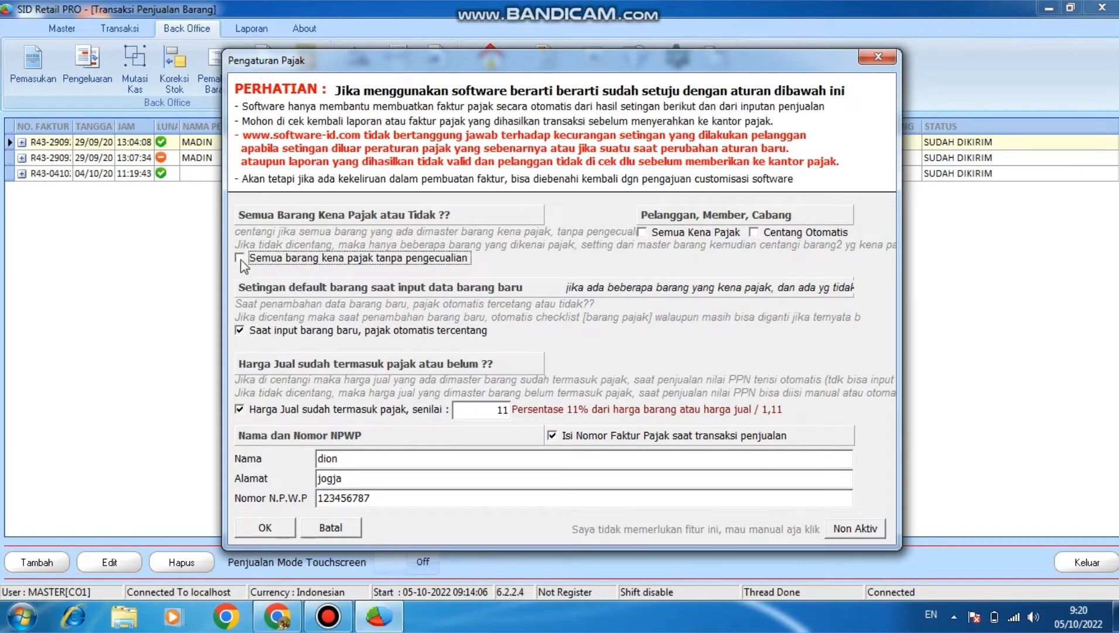
click(239, 259)
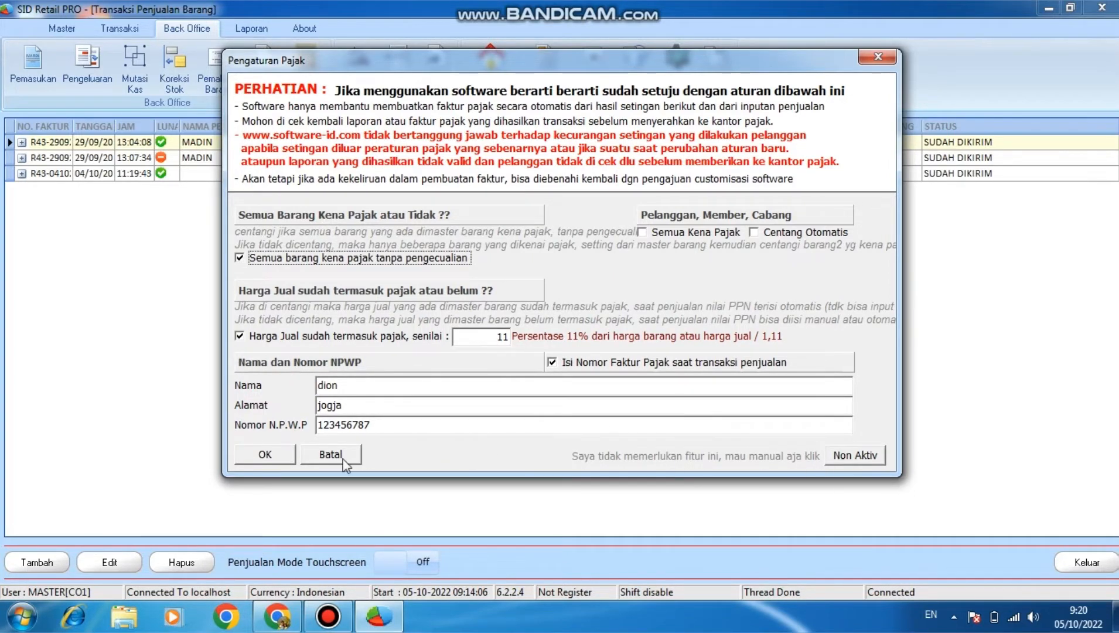
click(262, 456)
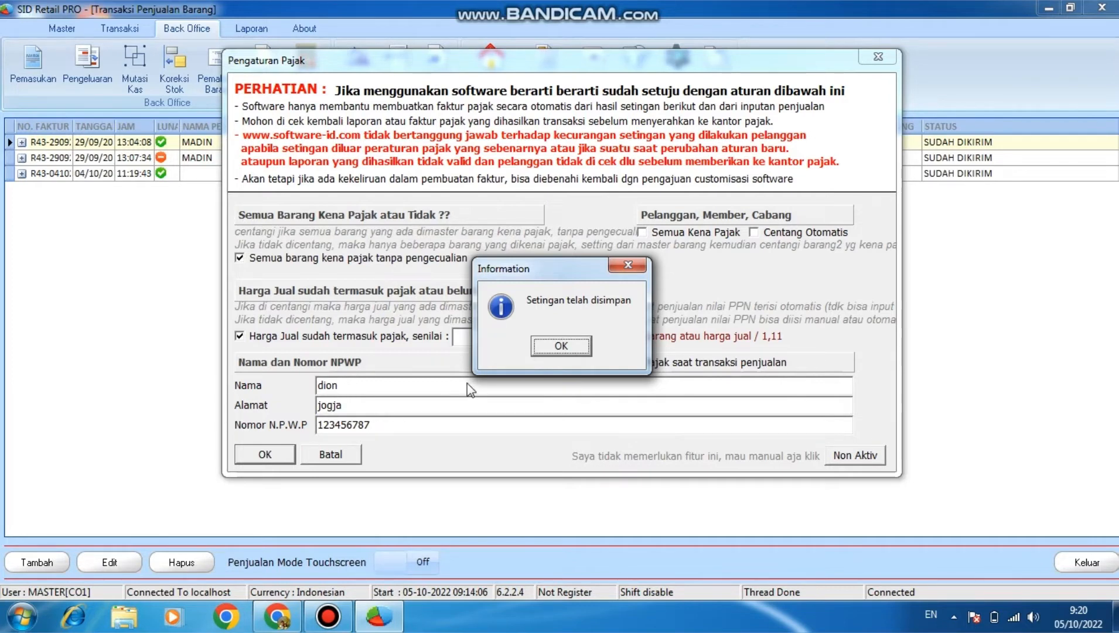
click(562, 352)
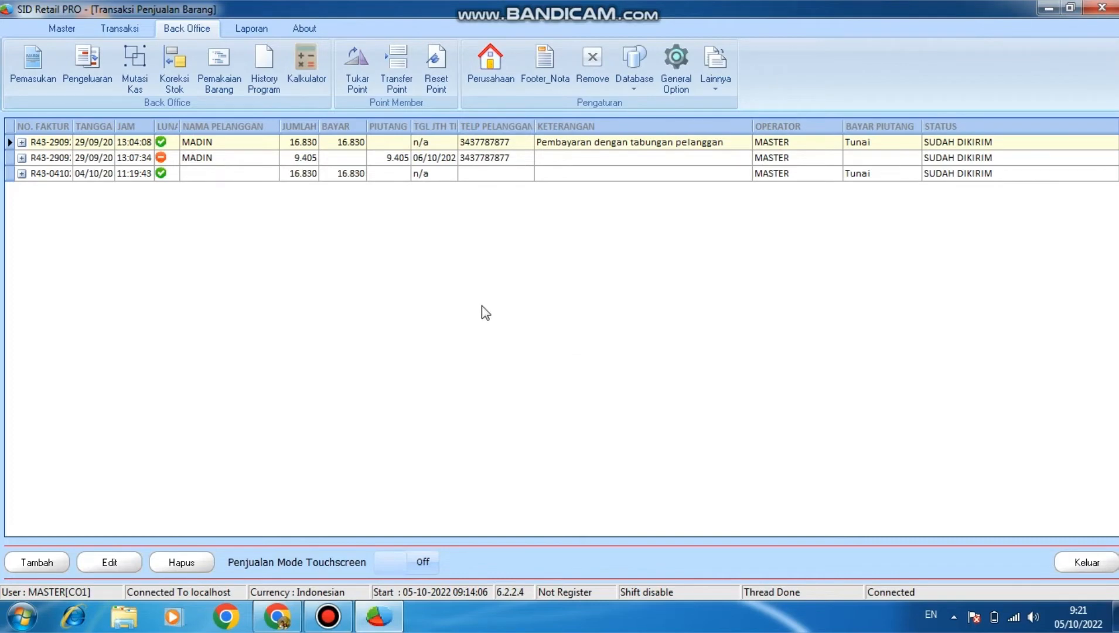
Step: Open the store sales (Penjualan Toko) transaction list
click(124, 33)
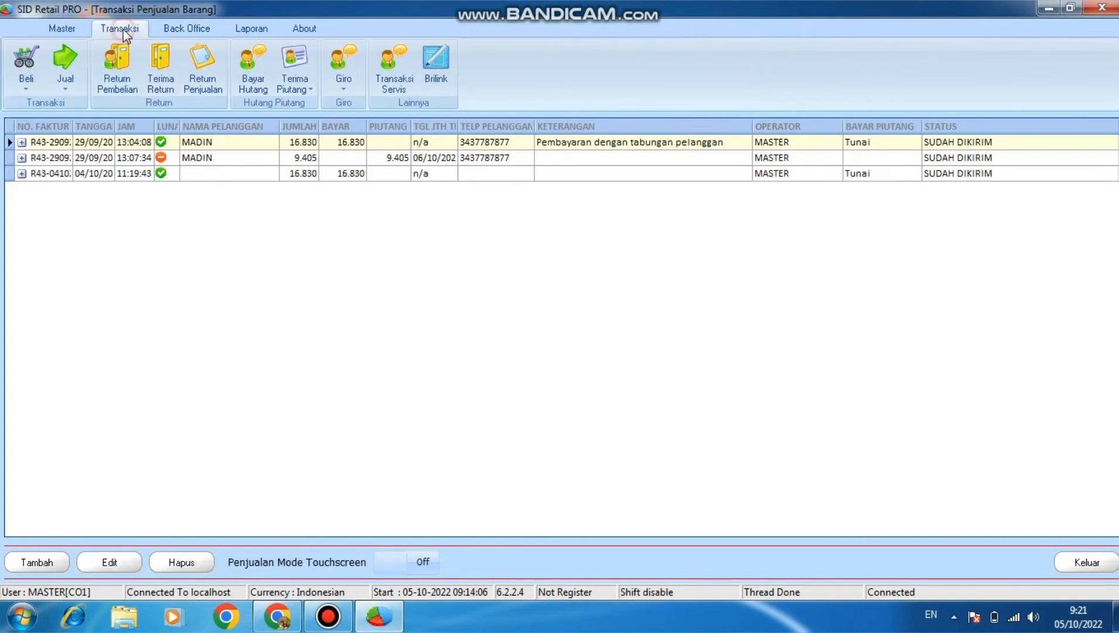
click(64, 94)
click(85, 103)
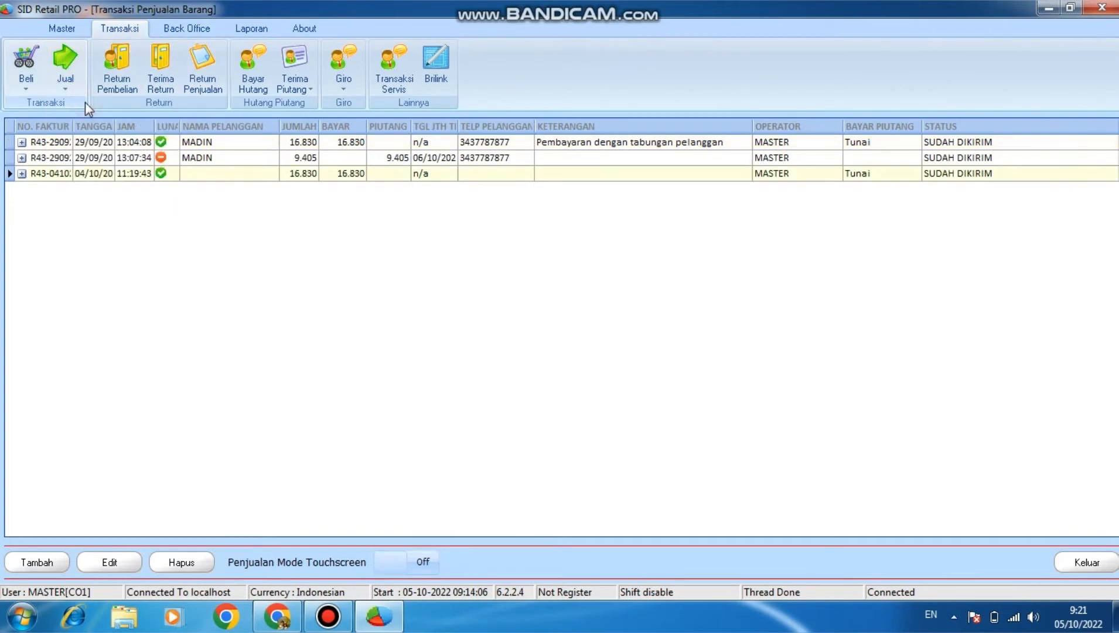
Step: Start a new store sale with ABC ALKALINE 9 VOLT, examine its tax breakdown and tax invoice number field, and exit without saving
click(38, 562)
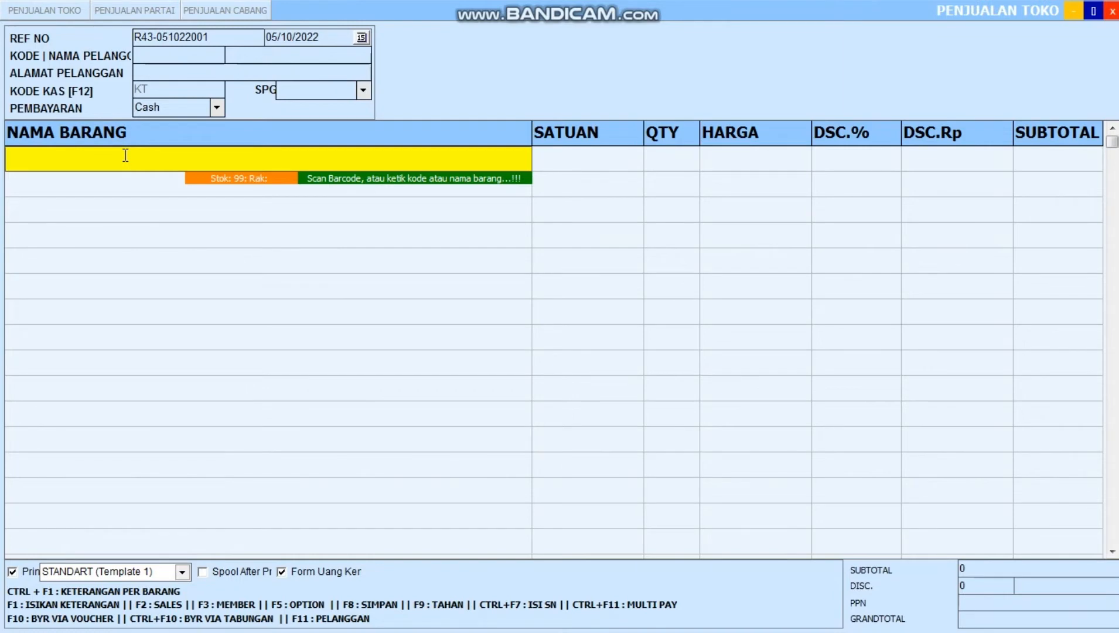
key(Return)
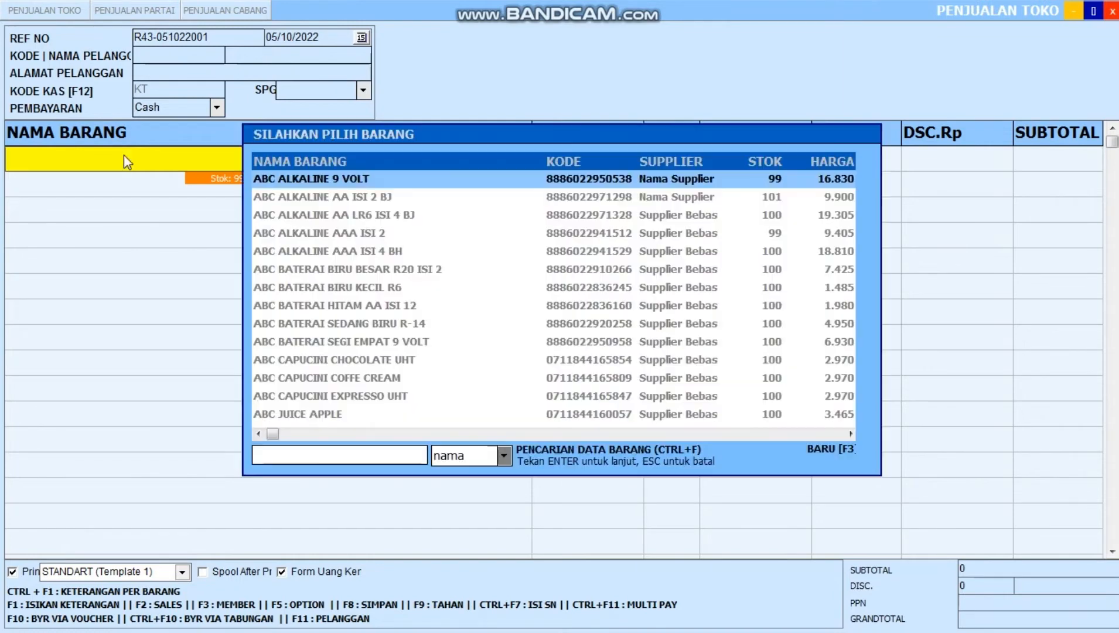
double_click(349, 185)
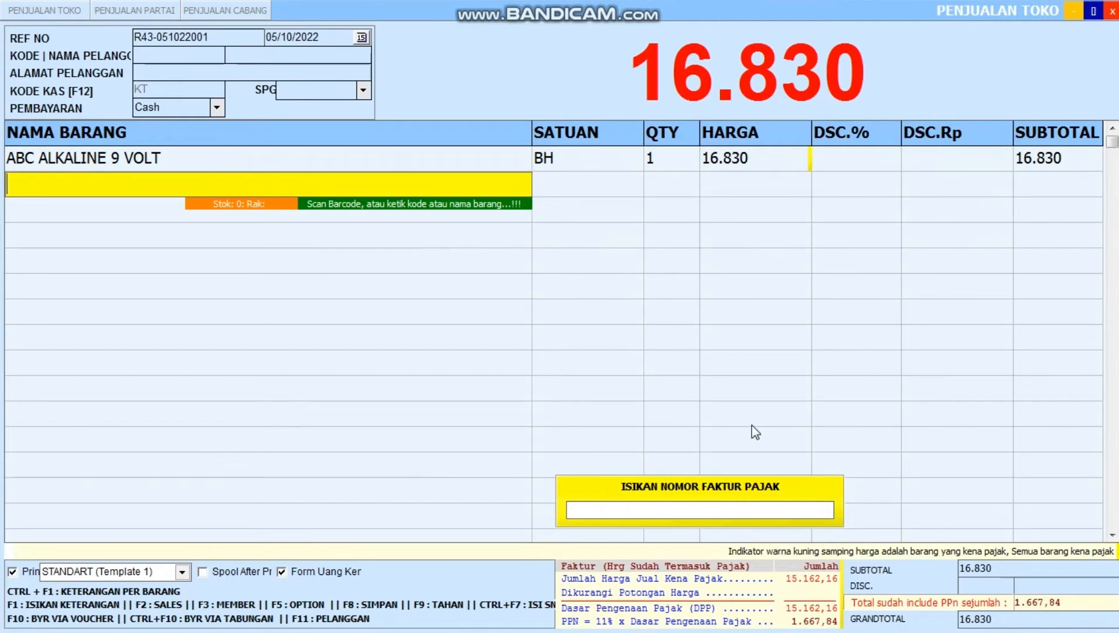
key(Escape)
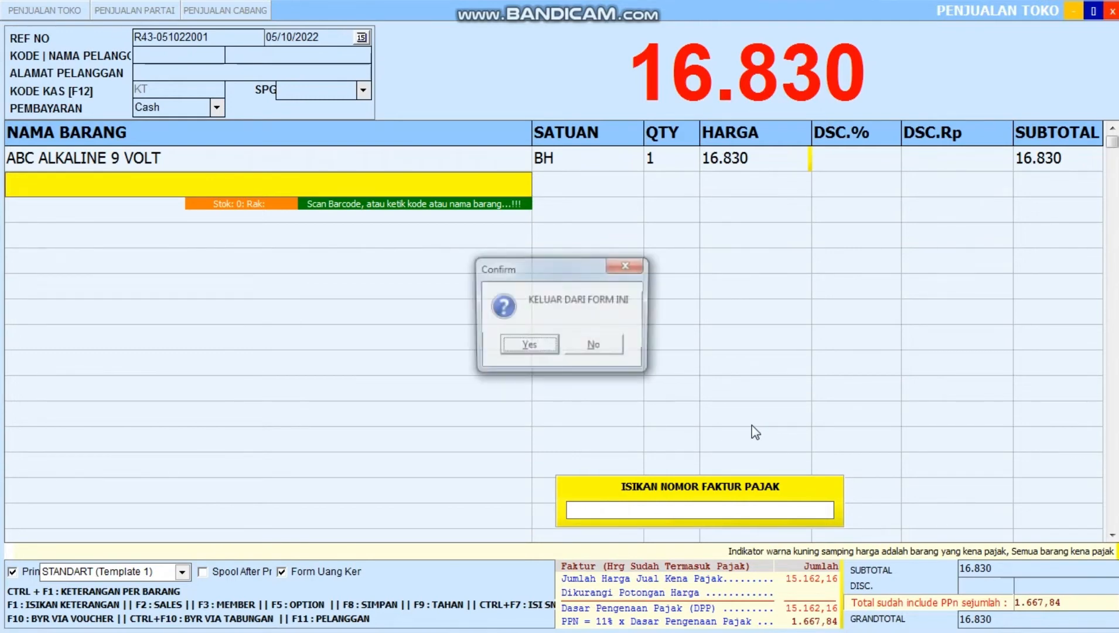
click(529, 347)
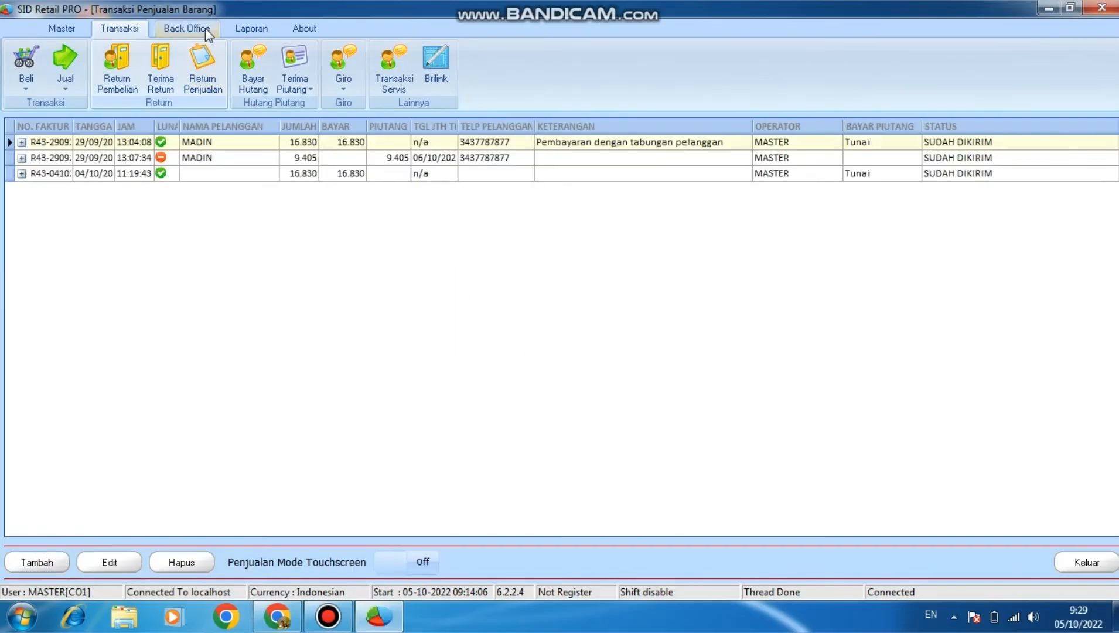
Step: Disable filling in the tax invoice number during sales transactions in the tax feature settings and save, acknowledging the message
click(190, 29)
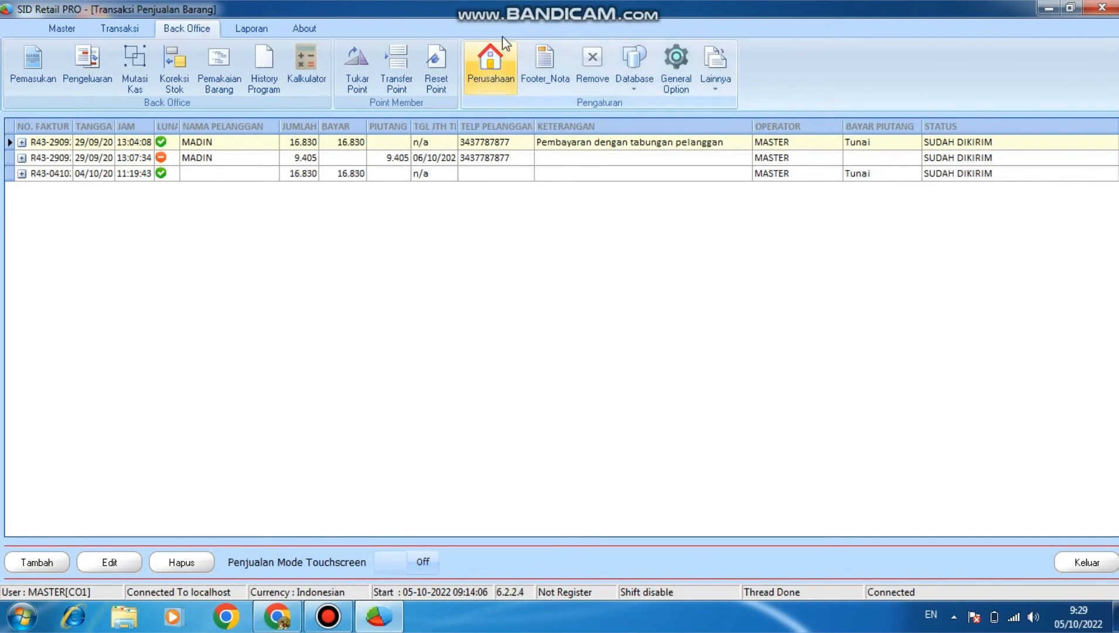
click(710, 87)
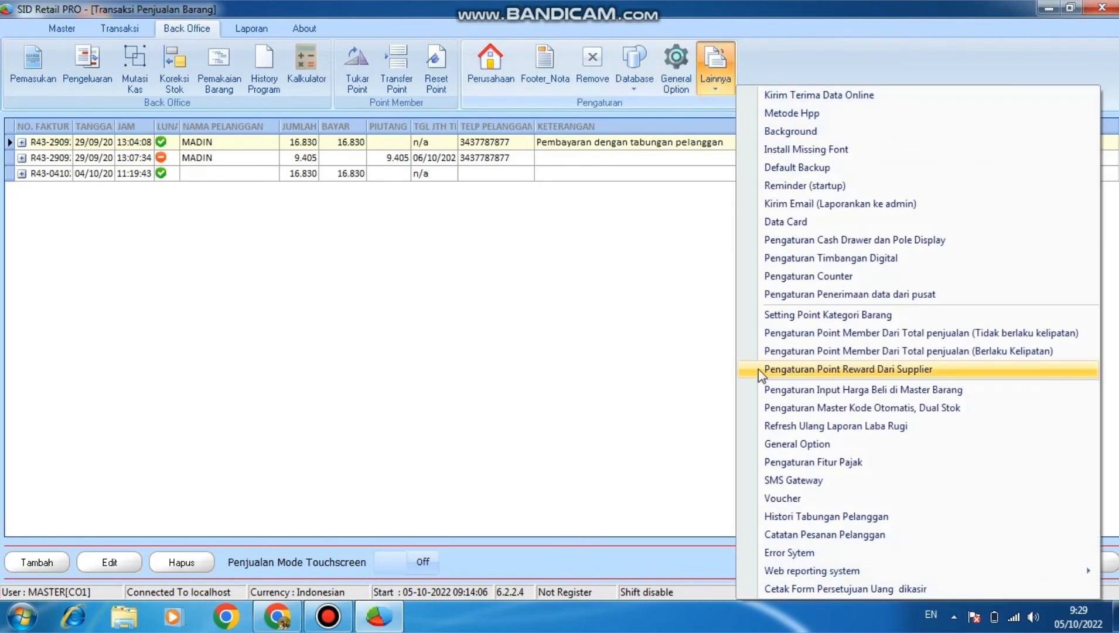
click(789, 463)
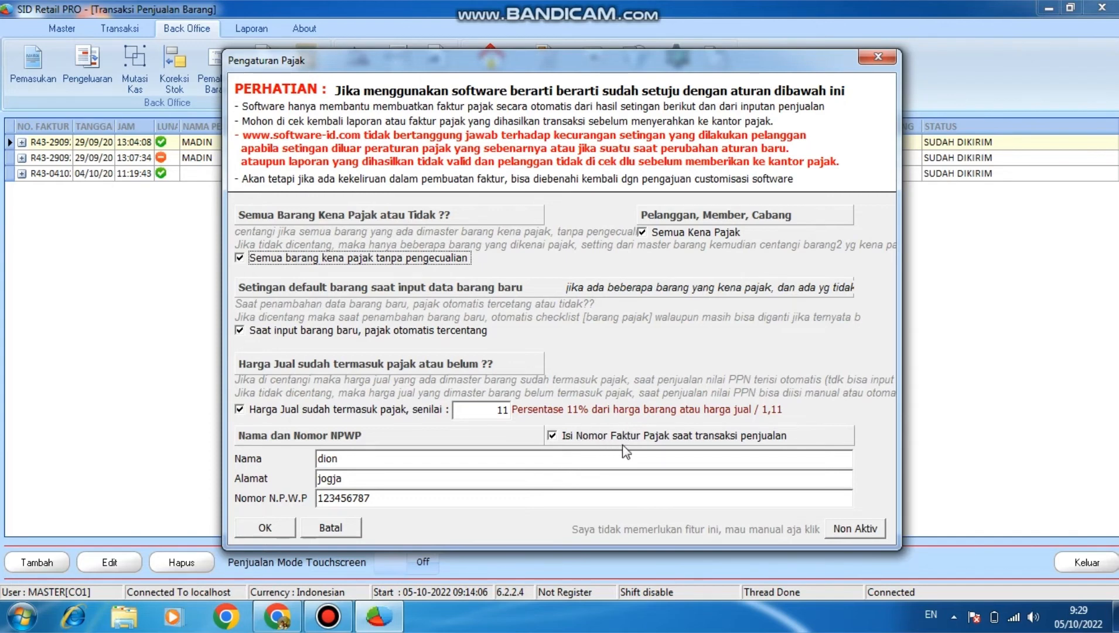
click(552, 436)
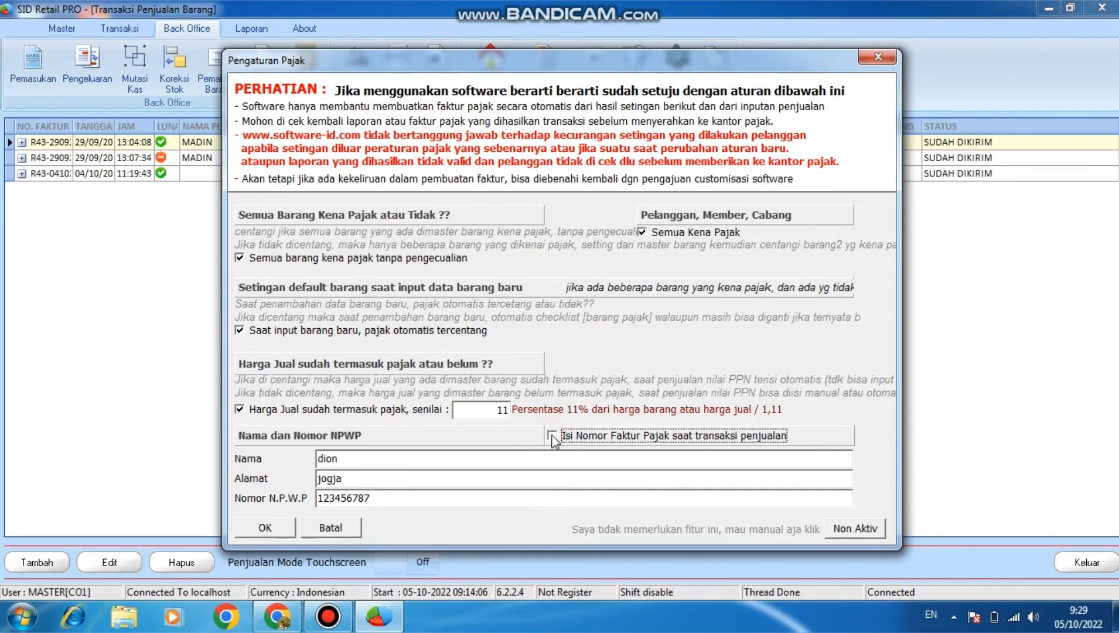
click(269, 529)
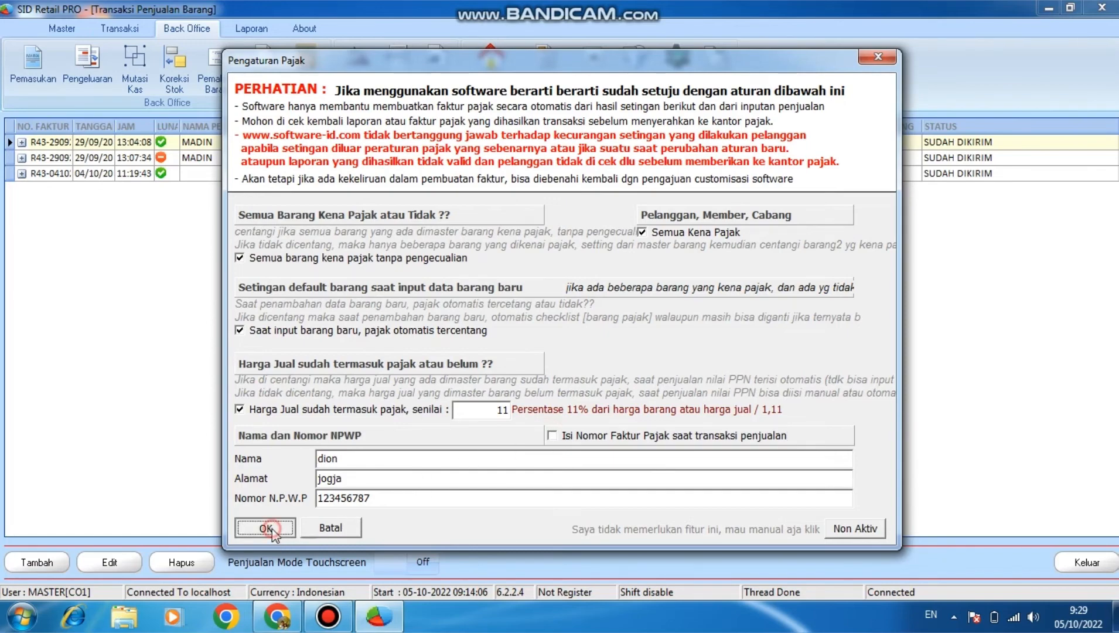
click(549, 348)
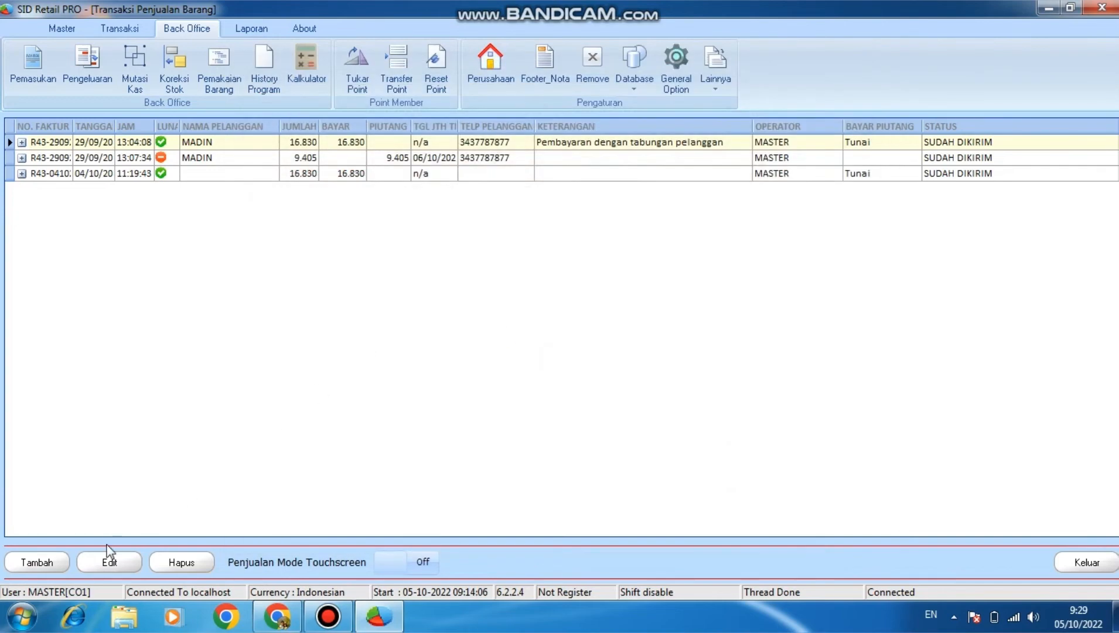
Step: Add ABC ALKALINE 9 VOLT to another new store sale, check the form without the tax invoice number field, and close it unsaved
click(53, 562)
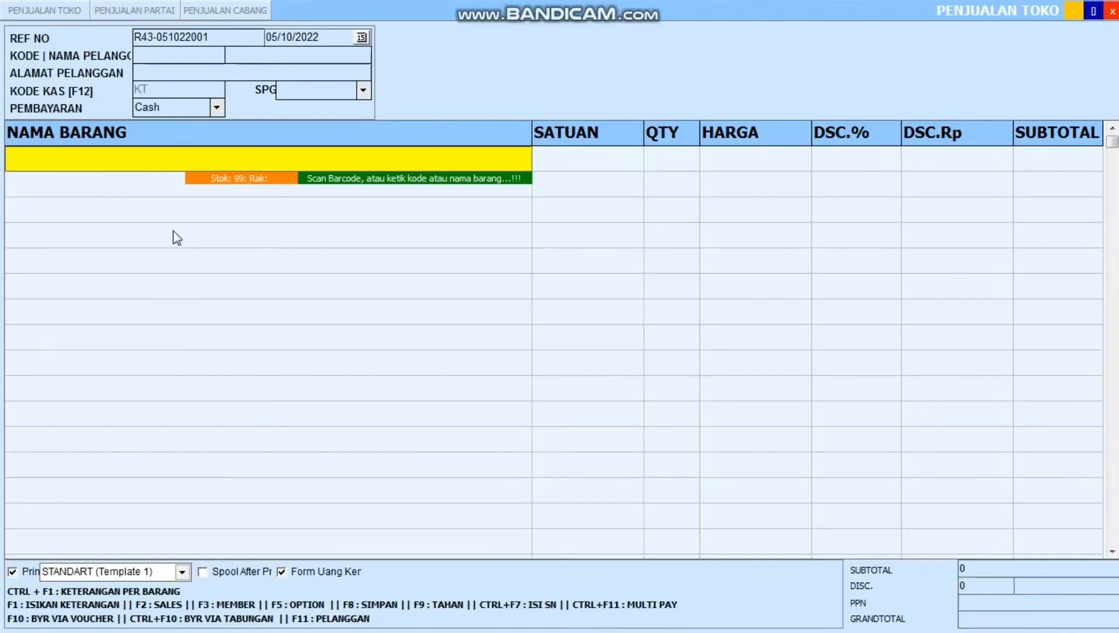
click(176, 234)
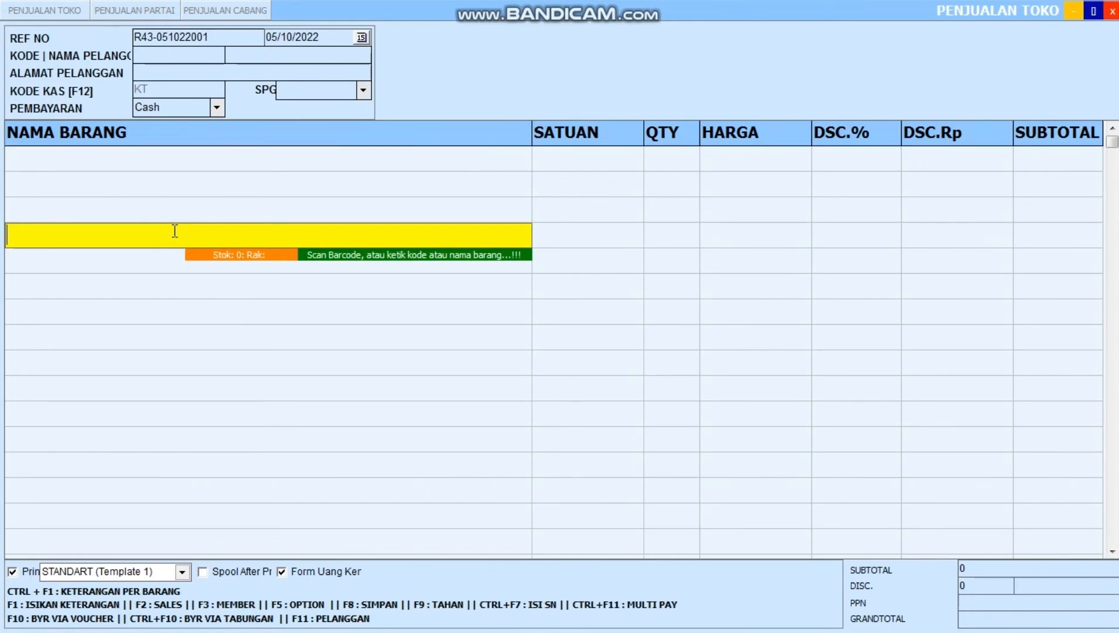
key(Return)
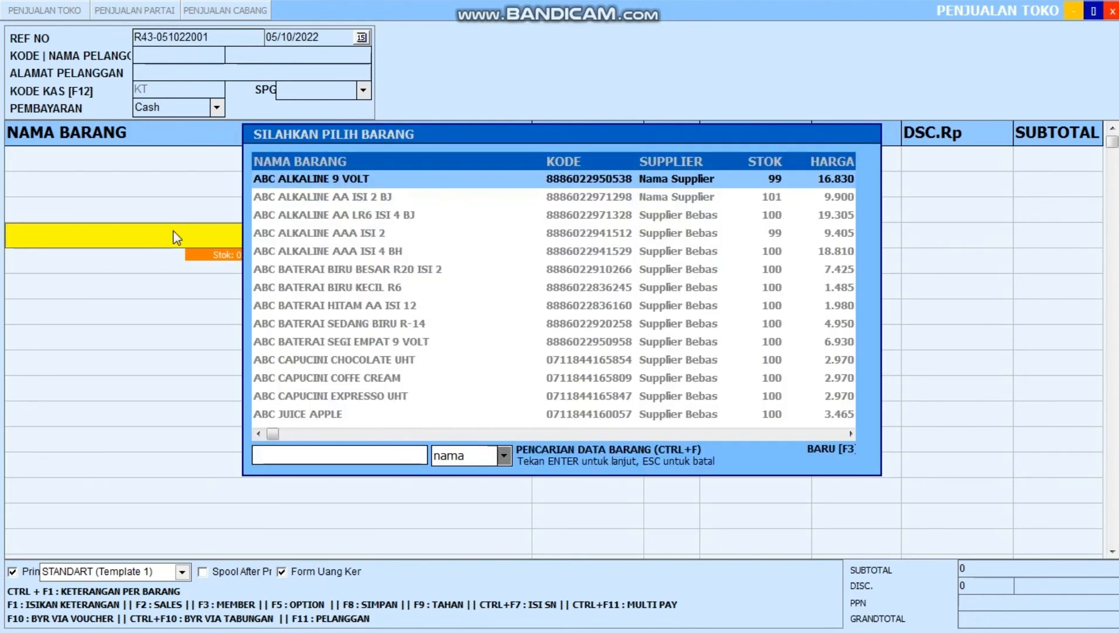
double_click(317, 180)
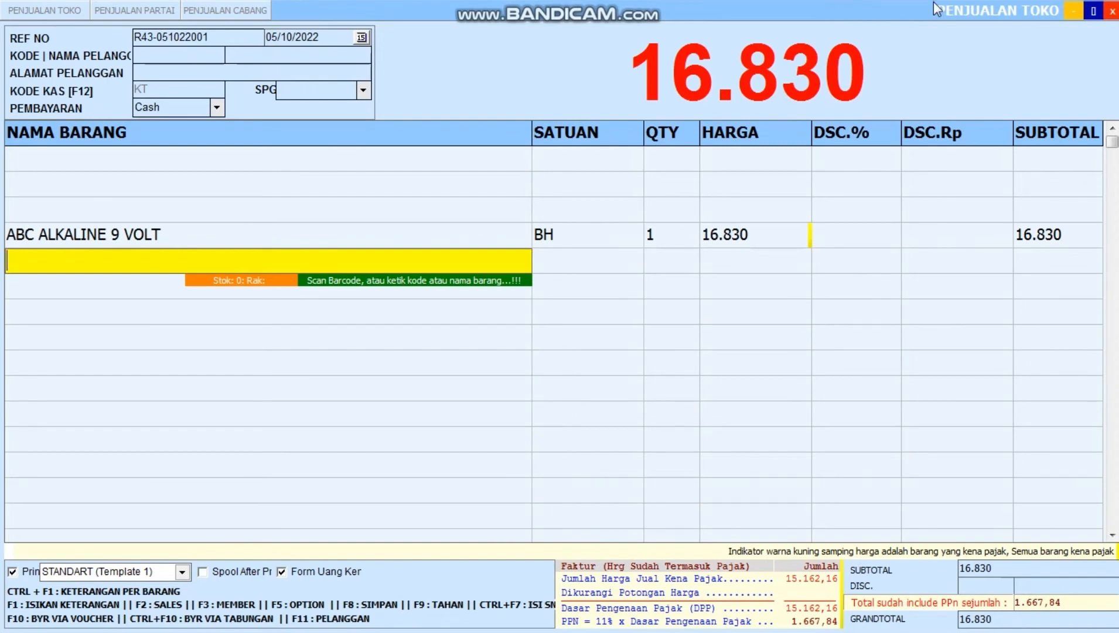
click(1112, 13)
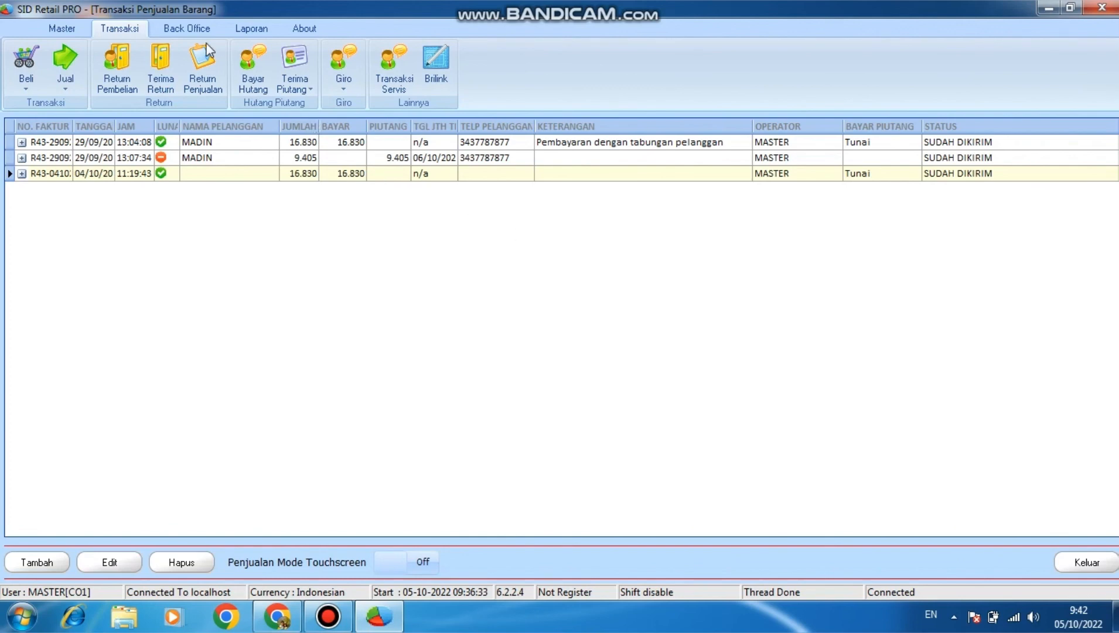
Step: Bring up the Back Office functions
click(191, 30)
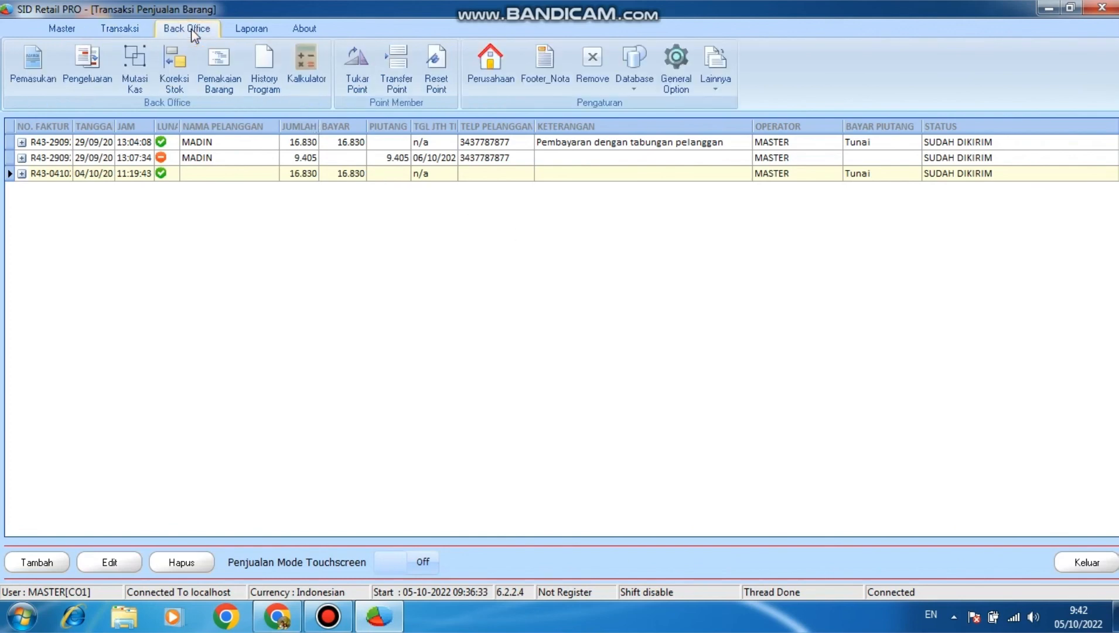